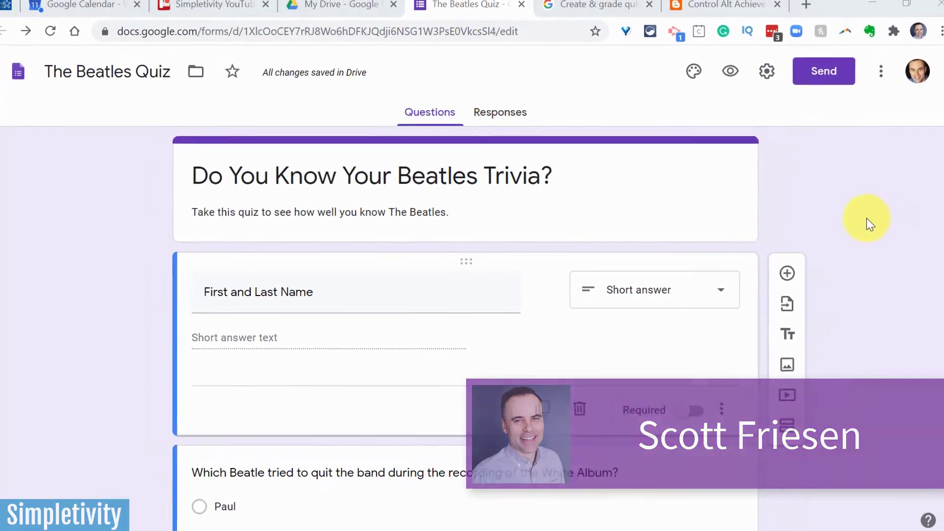
Check the question type list and keep First and Last Name as Short answer.
{"action": "scroll", "coordinate": [831, 215], "scroll_direction": "down", "scroll_amount": 3}
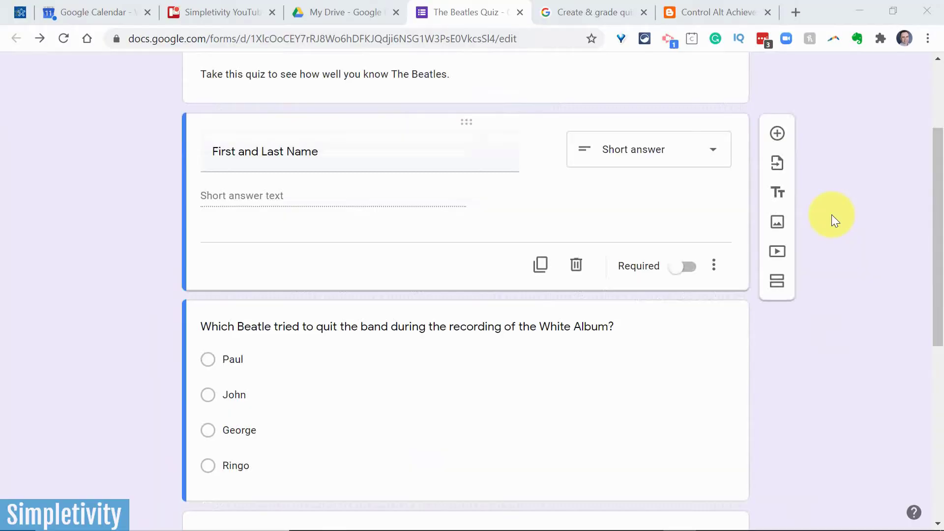
{"action": "scroll", "coordinate": [831, 214], "scroll_direction": "down", "scroll_amount": 8}
{"action": "scroll", "coordinate": [832, 215], "scroll_direction": "up", "scroll_amount": 10}
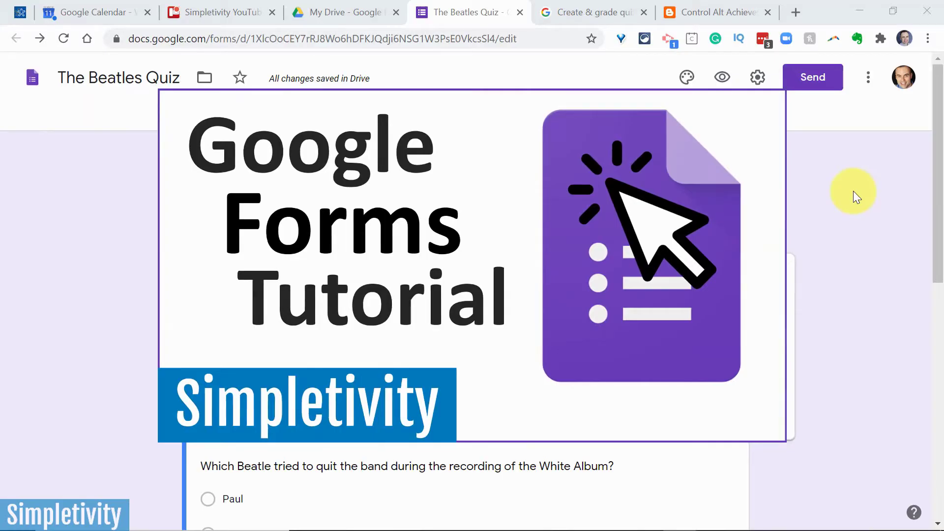
{"action": "scroll", "coordinate": [854, 191], "scroll_direction": "down", "scroll_amount": 4}
{"action": "scroll", "coordinate": [854, 191], "scroll_direction": "down", "scroll_amount": 5}
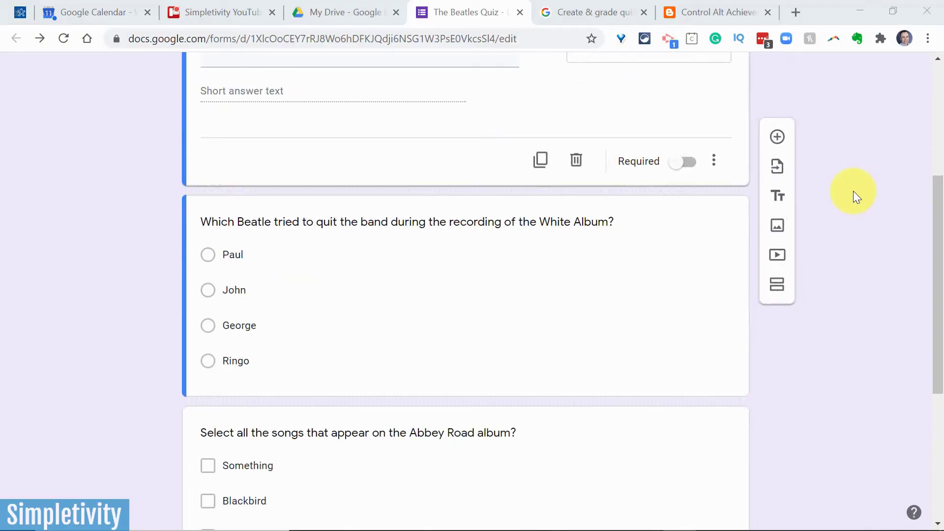
{"action": "scroll", "coordinate": [854, 191], "scroll_direction": "up", "scroll_amount": 7}
{"action": "scroll", "coordinate": [854, 191], "scroll_direction": "up", "scroll_amount": 3}
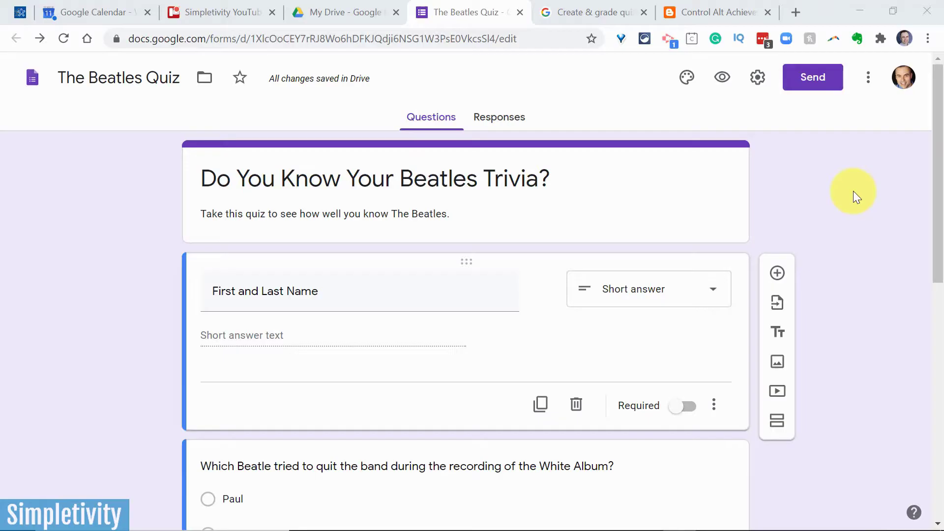
{"action": "scroll", "coordinate": [854, 192], "scroll_direction": "down", "scroll_amount": 2}
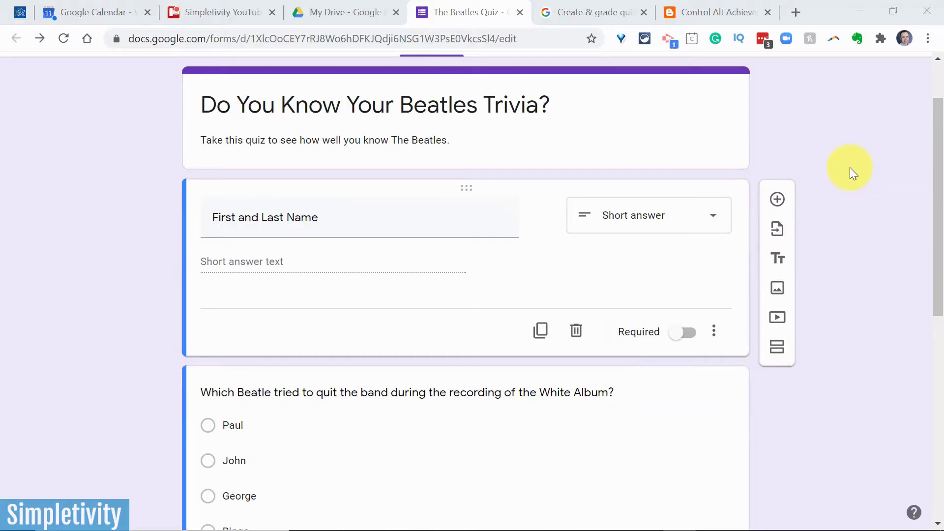
{"action": "left_click", "coordinate": [708, 217]}
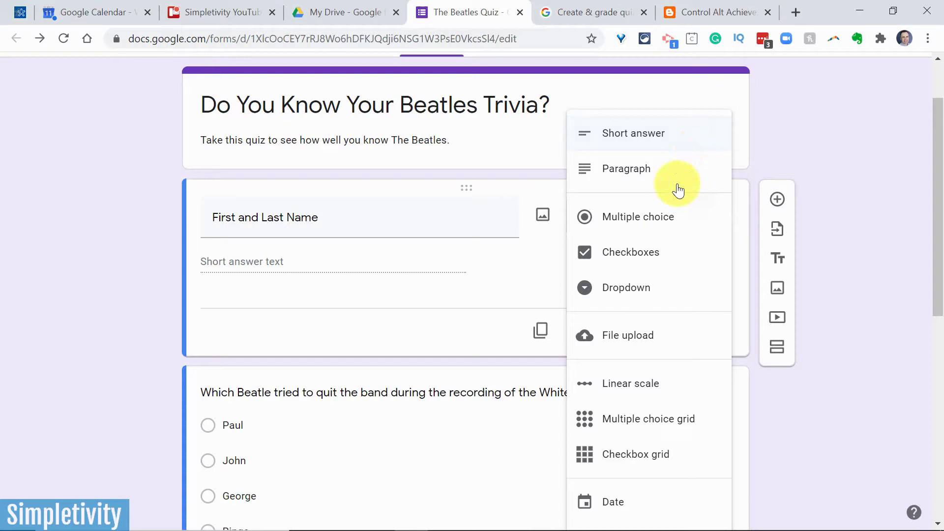
{"action": "scroll", "coordinate": [667, 298], "scroll_direction": "down", "scroll_amount": 4}
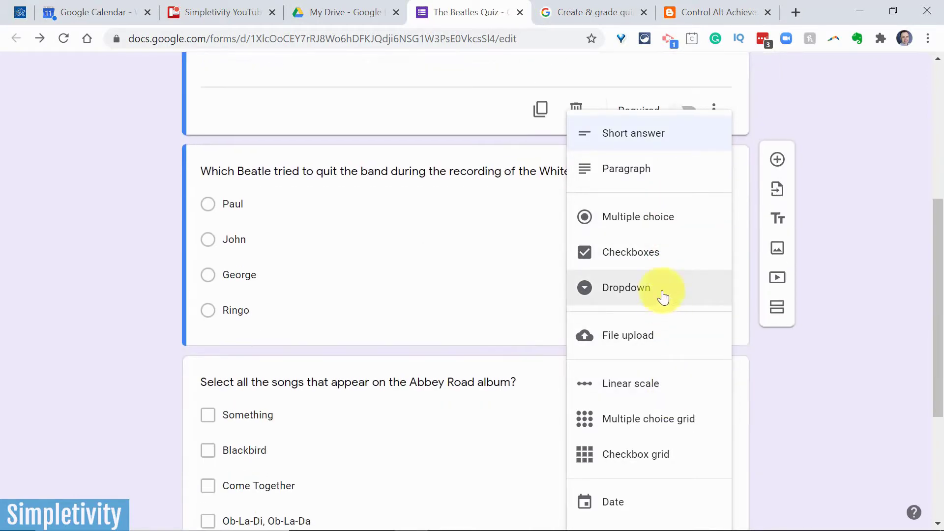
{"action": "scroll", "coordinate": [658, 261], "scroll_direction": "up", "scroll_amount": 6}
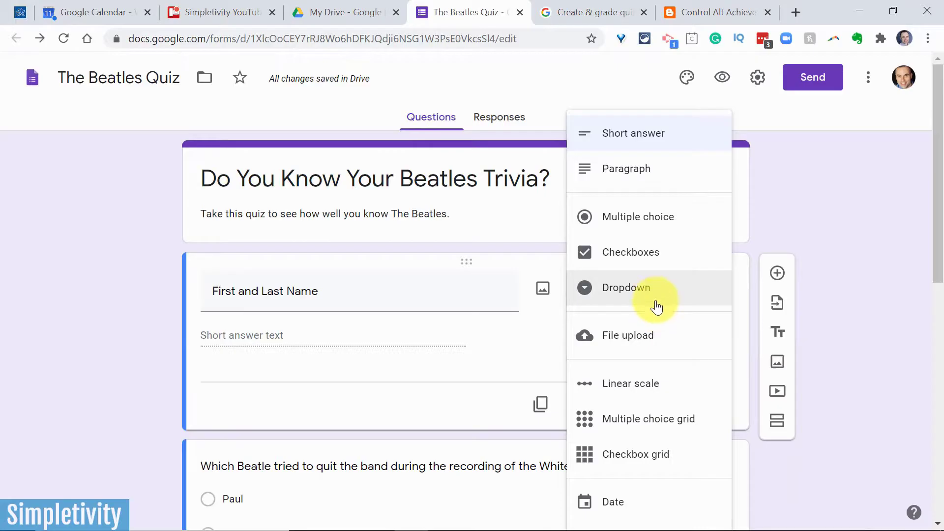
{"action": "left_click", "coordinate": [656, 142]}
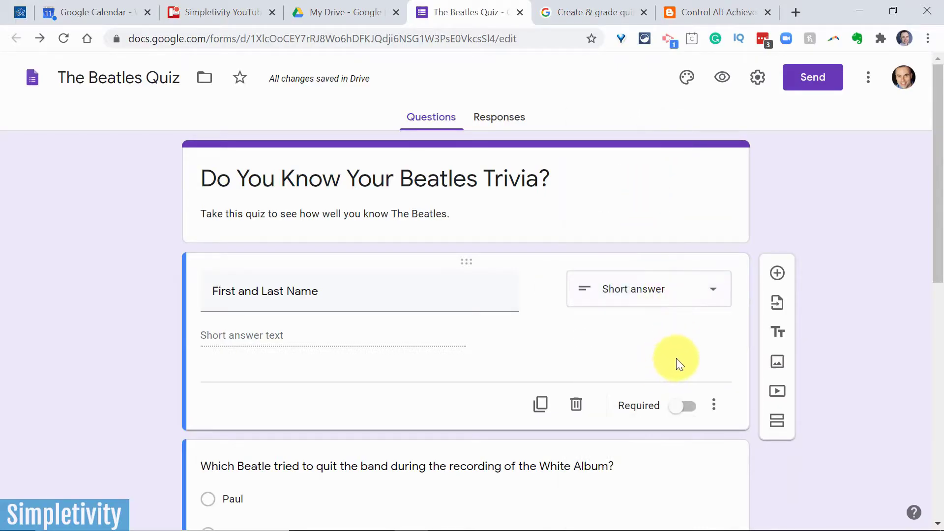
Read the Create & grade quizzes article's answer key section, then go back to The Beatles Quiz.
{"action": "left_click", "coordinate": [580, 6]}
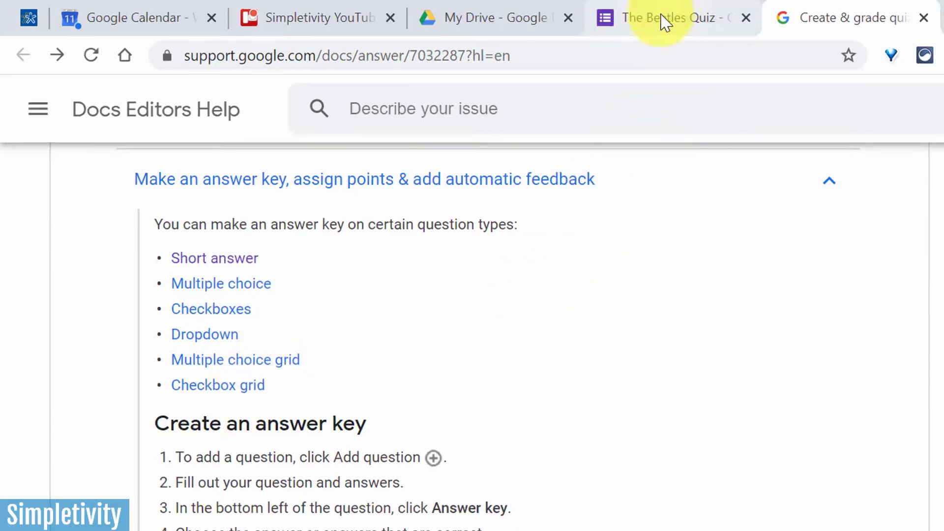
{"action": "left_click", "coordinate": [665, 22]}
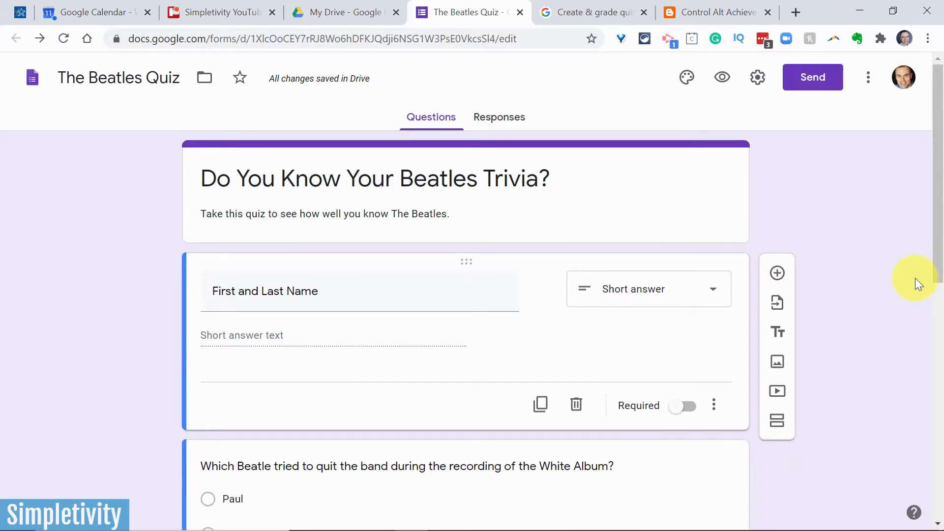
{"action": "scroll", "coordinate": [916, 278], "scroll_direction": "down", "scroll_amount": 1}
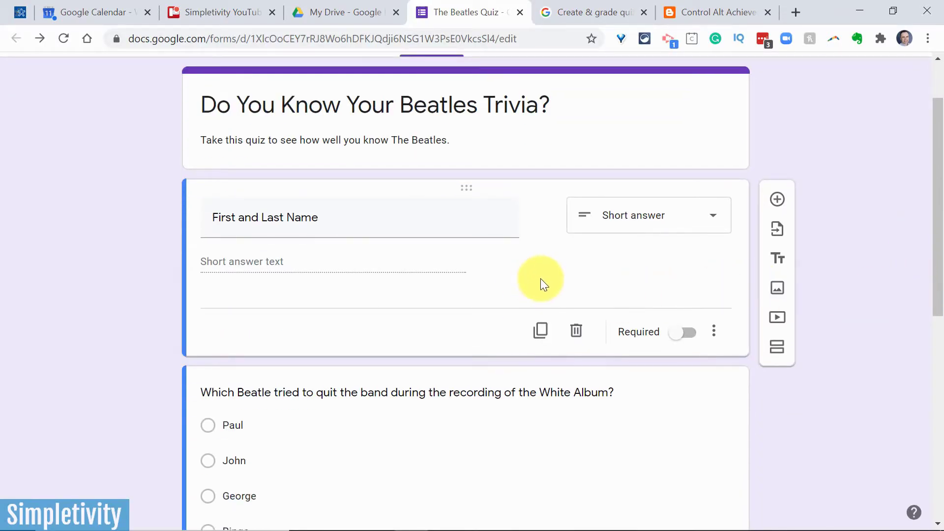
{"action": "mouse_move", "coordinate": [394, 226]}
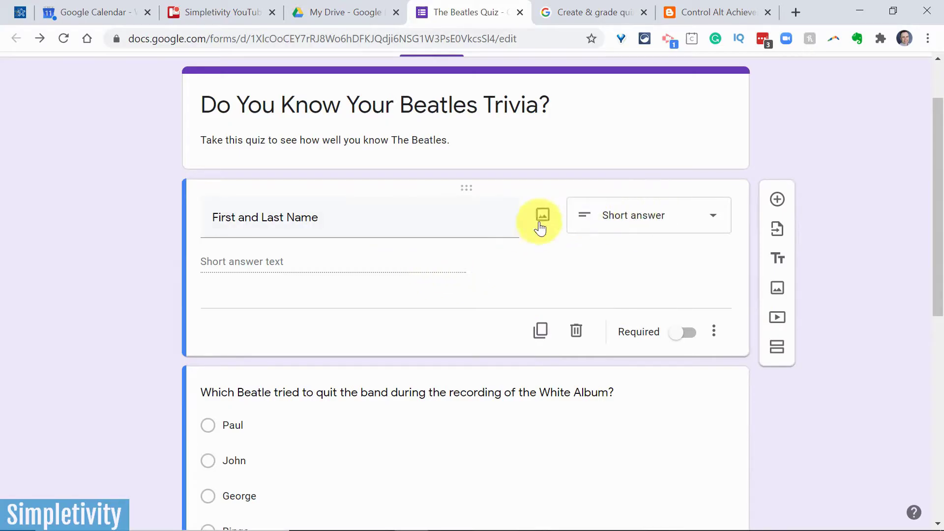
{"action": "scroll", "coordinate": [101, 338], "scroll_direction": "down", "scroll_amount": 3}
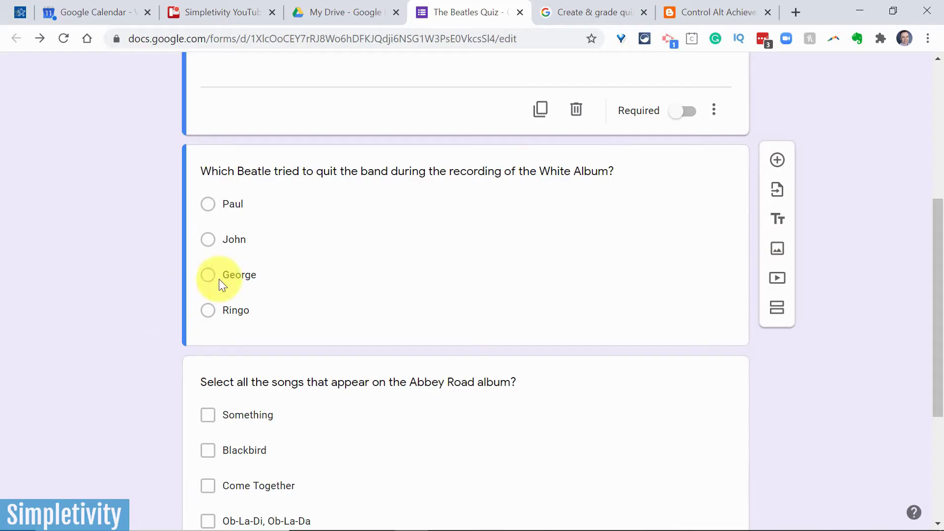
{"action": "scroll", "coordinate": [125, 297], "scroll_direction": "down", "scroll_amount": 3}
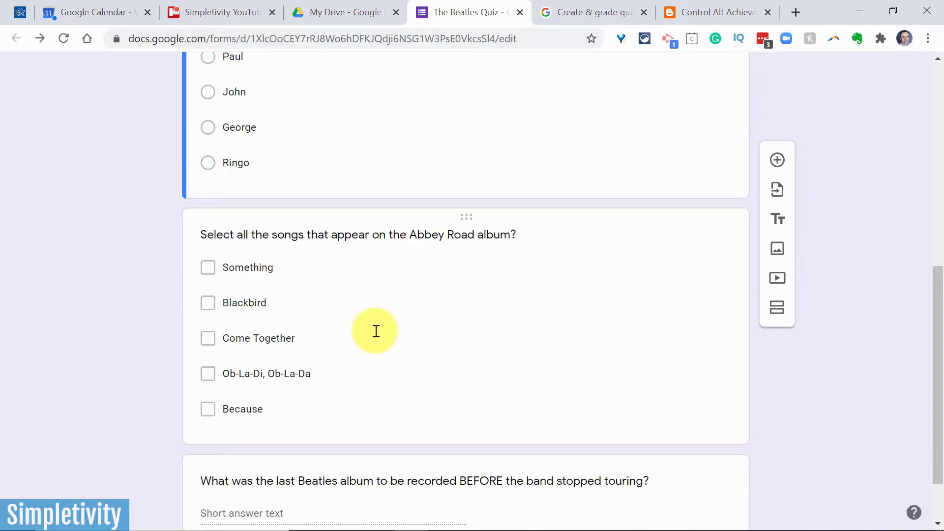
{"action": "scroll", "coordinate": [114, 330], "scroll_direction": "down", "scroll_amount": 2}
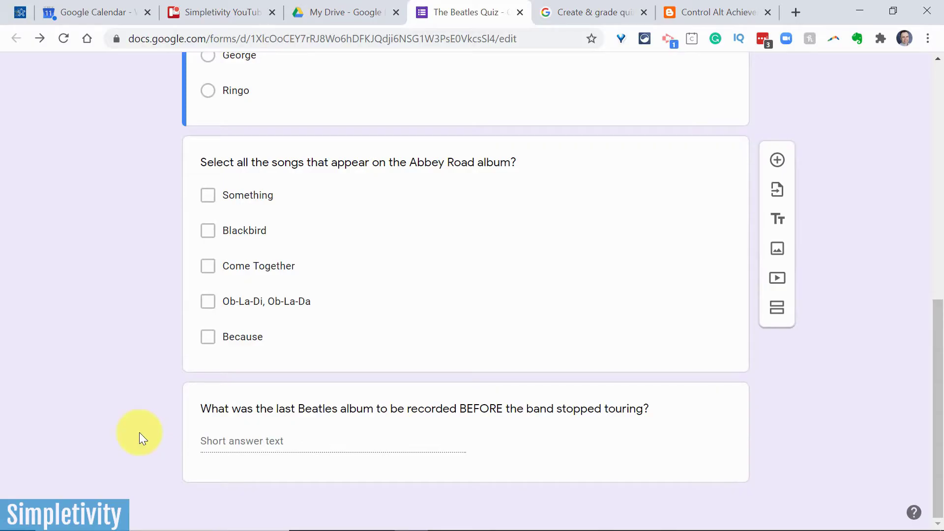
{"action": "scroll", "coordinate": [140, 432], "scroll_direction": "up", "scroll_amount": 10}
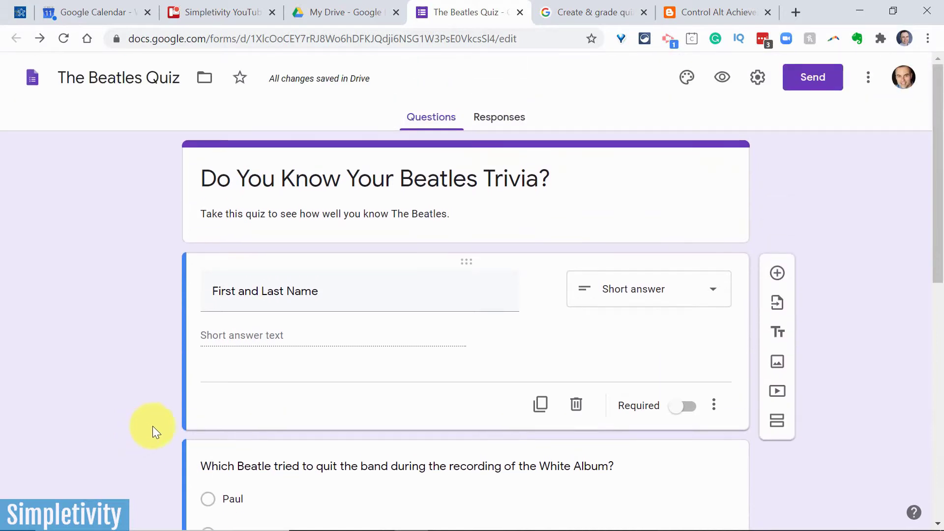
Turn on Make this a quiz in the form's Settings under Quizzes.
{"action": "left_click", "coordinate": [760, 79]}
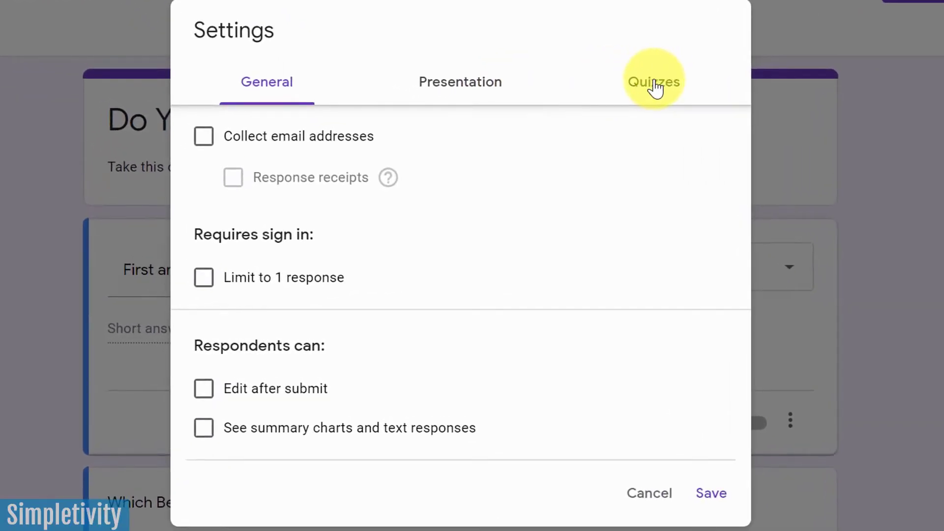
{"action": "left_click", "coordinate": [655, 84]}
{"action": "scroll", "coordinate": [401, 300], "scroll_direction": "down", "scroll_amount": 2}
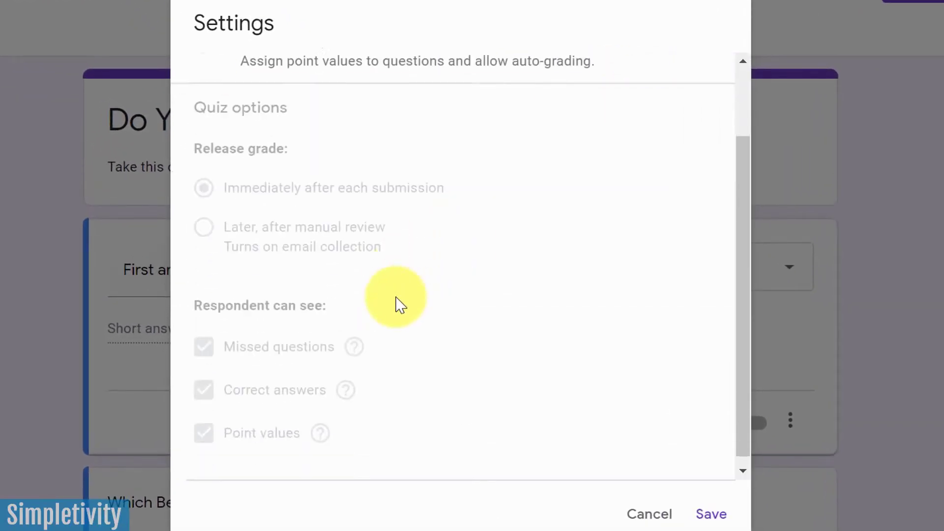
{"action": "scroll", "coordinate": [388, 310], "scroll_direction": "up", "scroll_amount": 3}
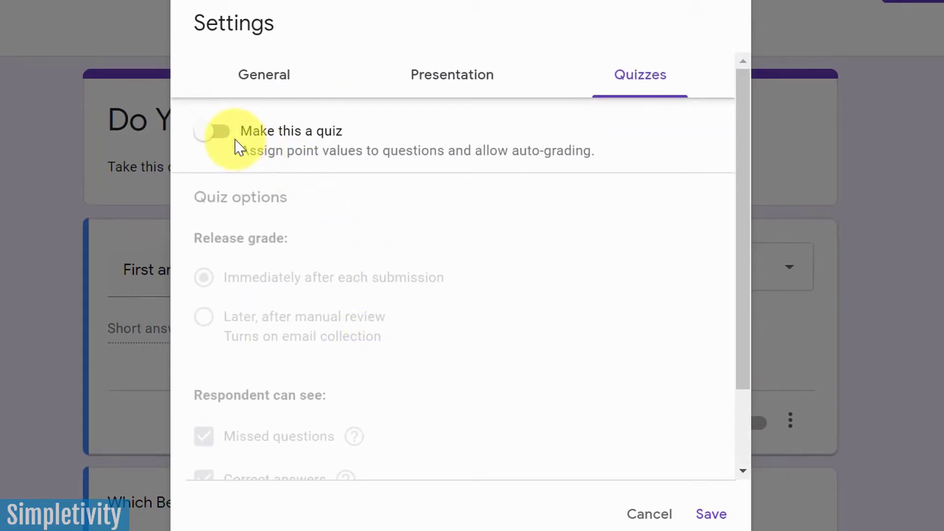
{"action": "left_click", "coordinate": [212, 138]}
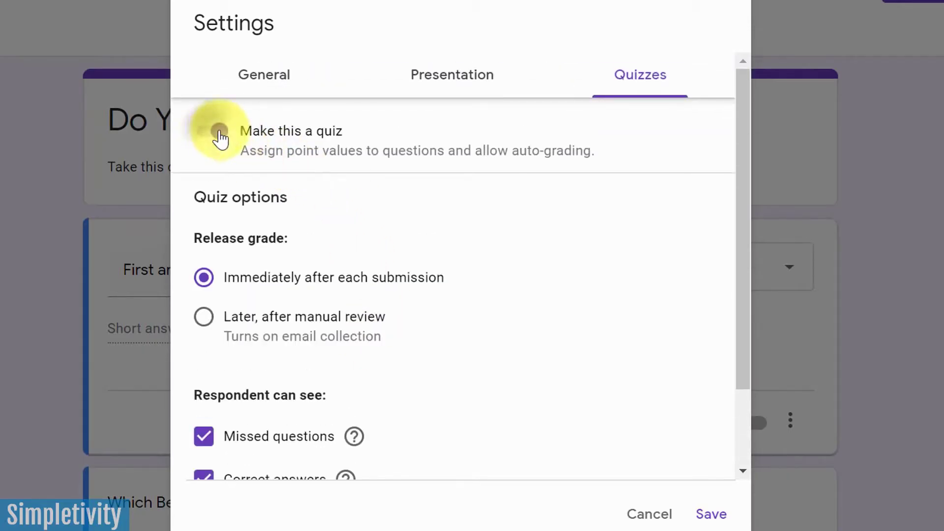
{"action": "scroll", "coordinate": [600, 189], "scroll_direction": "down", "scroll_amount": 2}
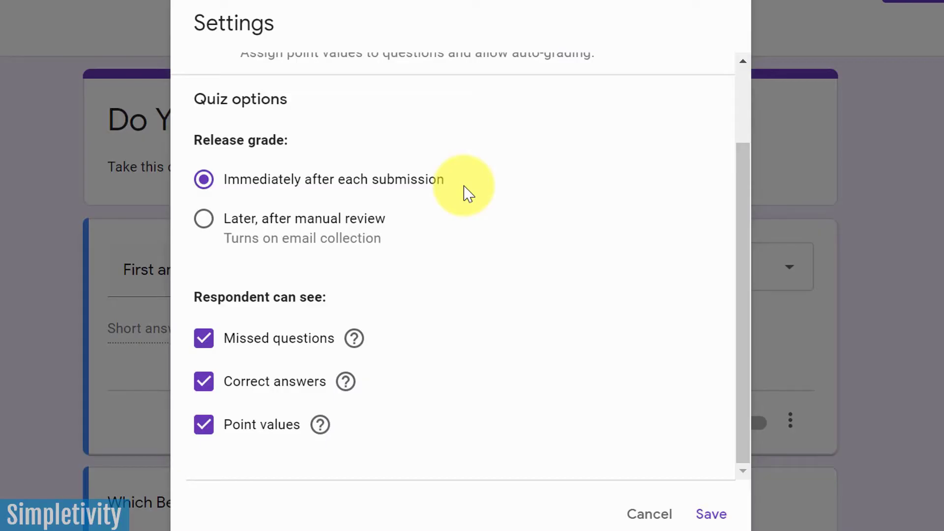
Keep grades released immediately, with missed questions, correct answers and point values all visible.
{"action": "scroll", "coordinate": [465, 200], "scroll_direction": "down", "scroll_amount": 4}
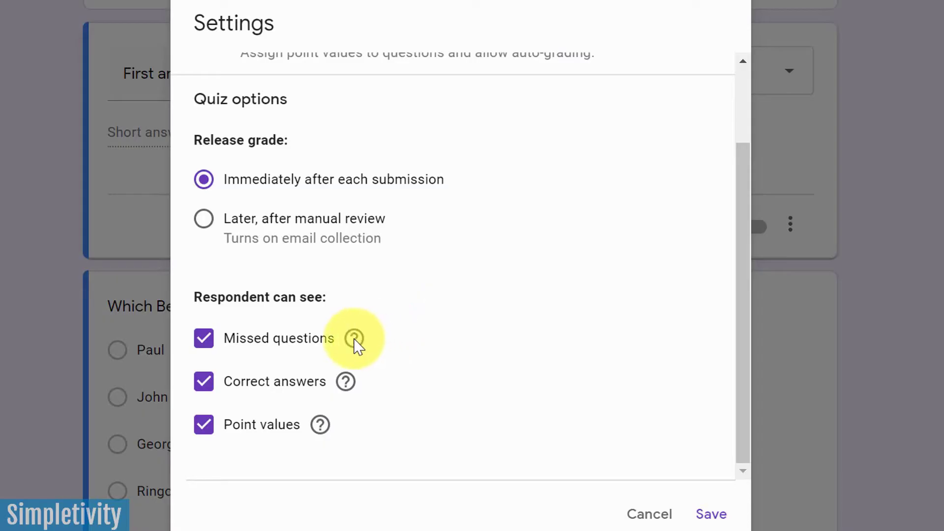
{"action": "mouse_move", "coordinate": [355, 344]}
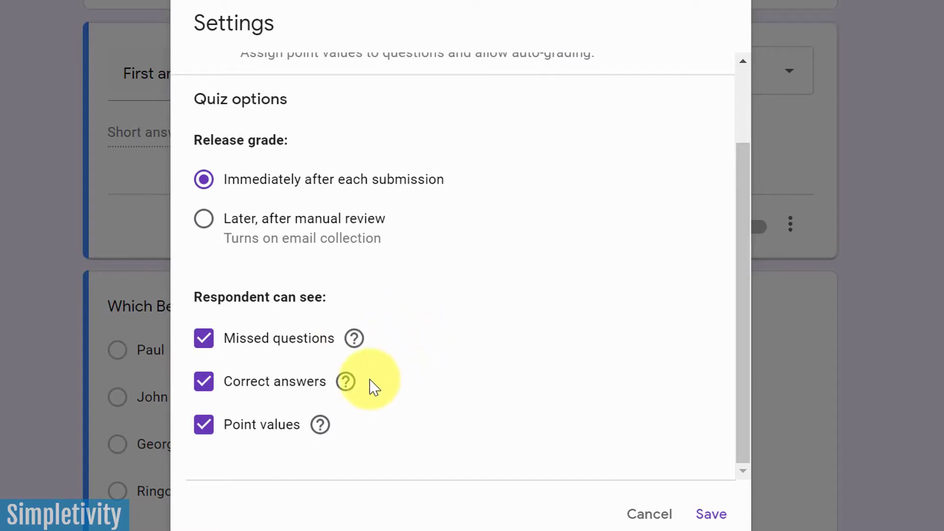
{"action": "mouse_move", "coordinate": [346, 384]}
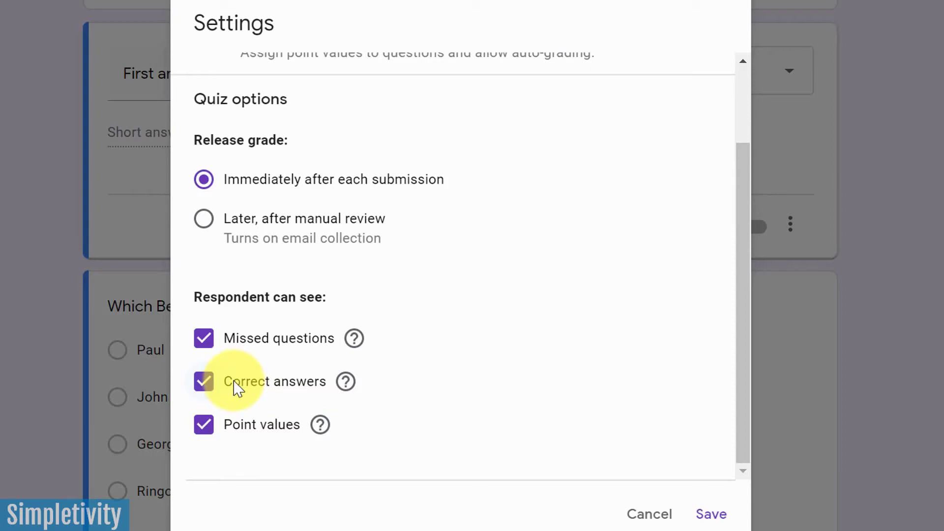
{"action": "mouse_move", "coordinate": [321, 432]}
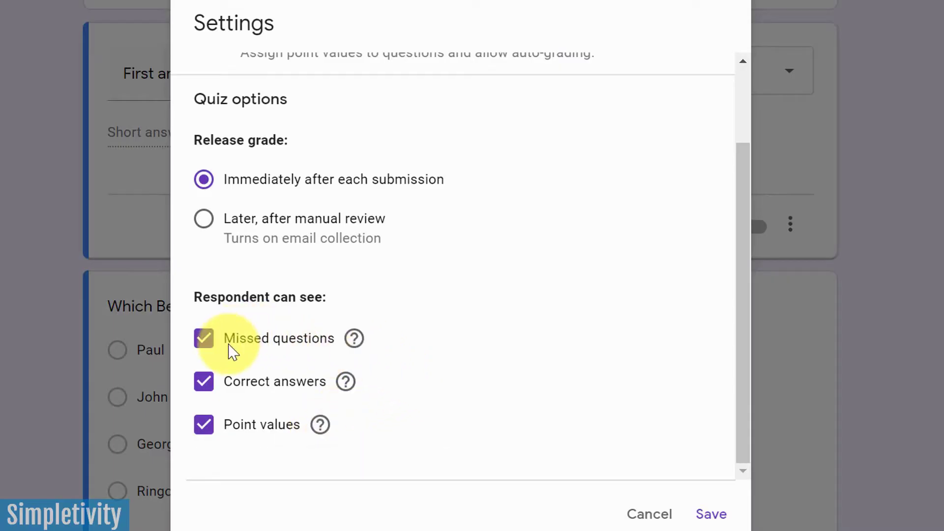
{"action": "scroll", "coordinate": [466, 353], "scroll_direction": "up", "scroll_amount": 3}
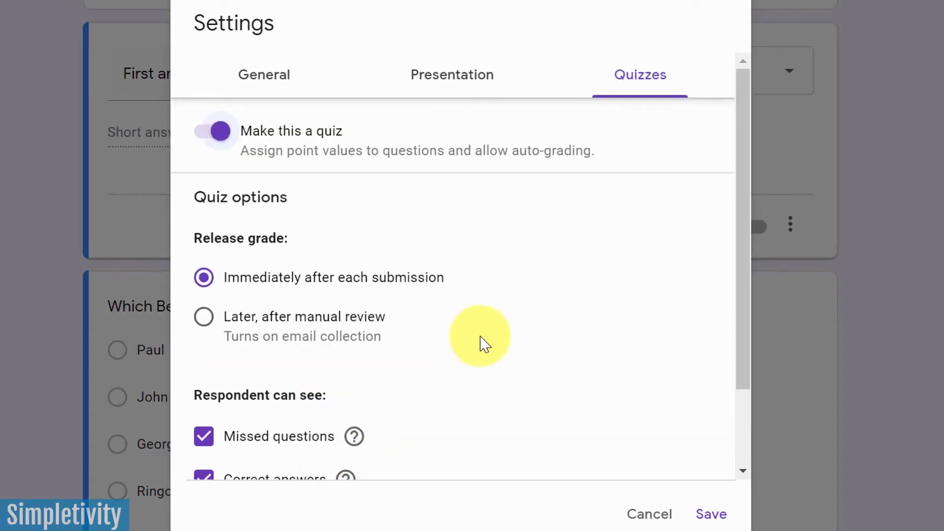
{"action": "scroll", "coordinate": [485, 345], "scroll_direction": "down", "scroll_amount": 3}
{"action": "scroll", "coordinate": [428, 207], "scroll_direction": "up", "scroll_amount": 3}
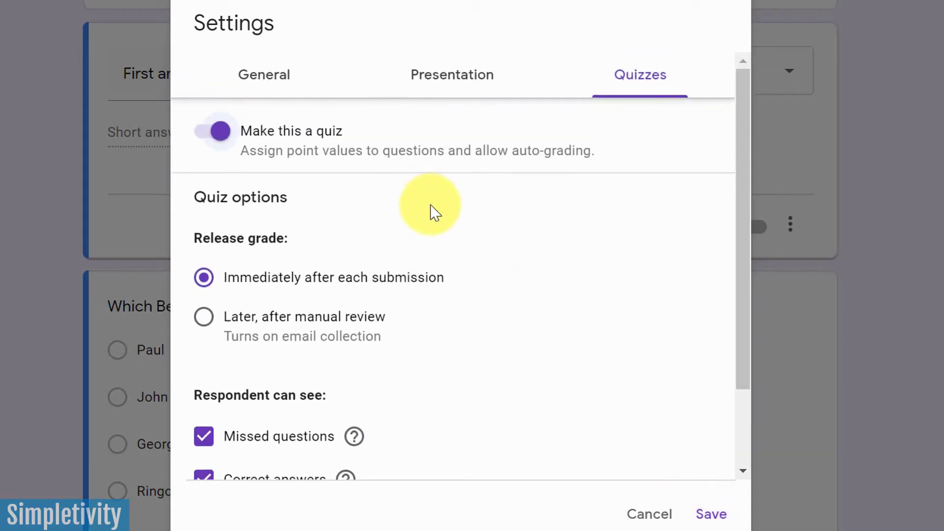
{"action": "scroll", "coordinate": [435, 212], "scroll_direction": "down", "scroll_amount": 3}
Save the quiz settings and select the 'Which Beatle tried to quit the band' question's options.
{"action": "left_click", "coordinate": [711, 513]}
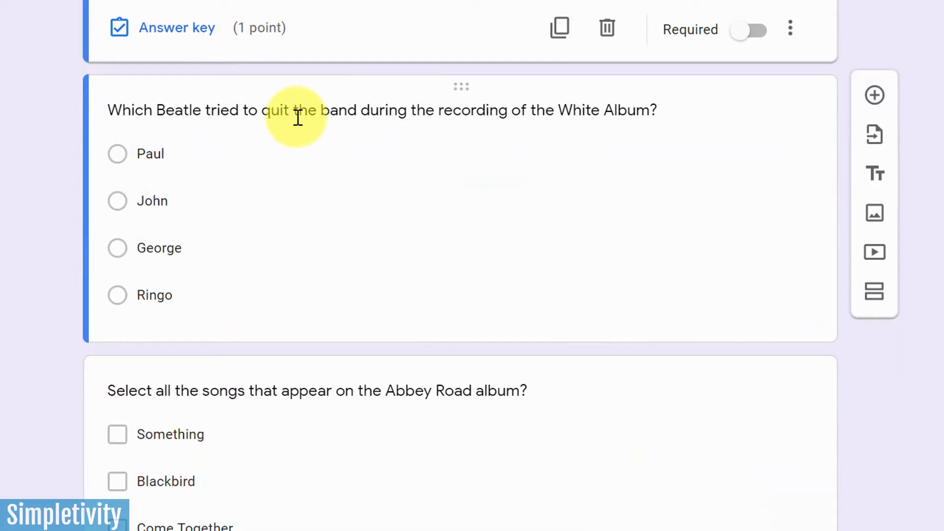
{"action": "left_click", "coordinate": [328, 118]}
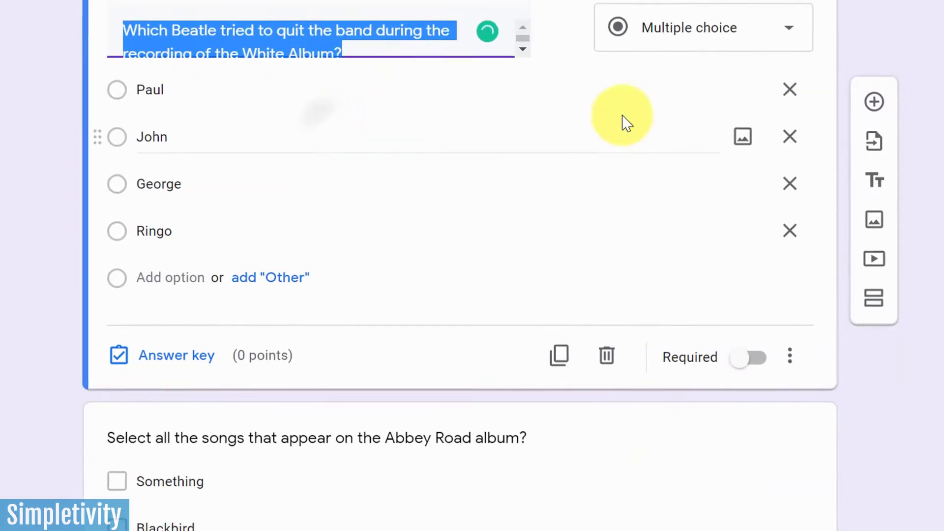
{"action": "left_click", "coordinate": [544, 120]}
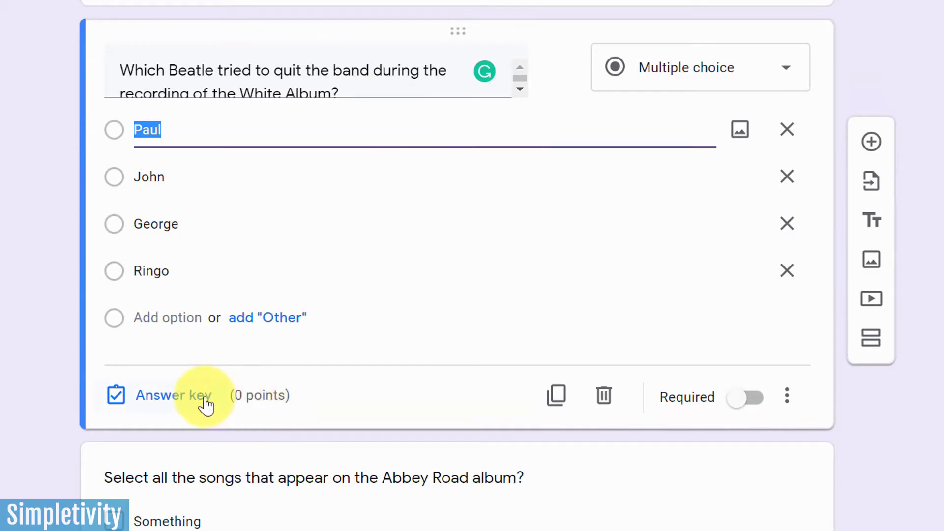
Mark Ringo as the White Album question's correct answer, worth 5 points.
{"action": "left_click", "coordinate": [160, 403]}
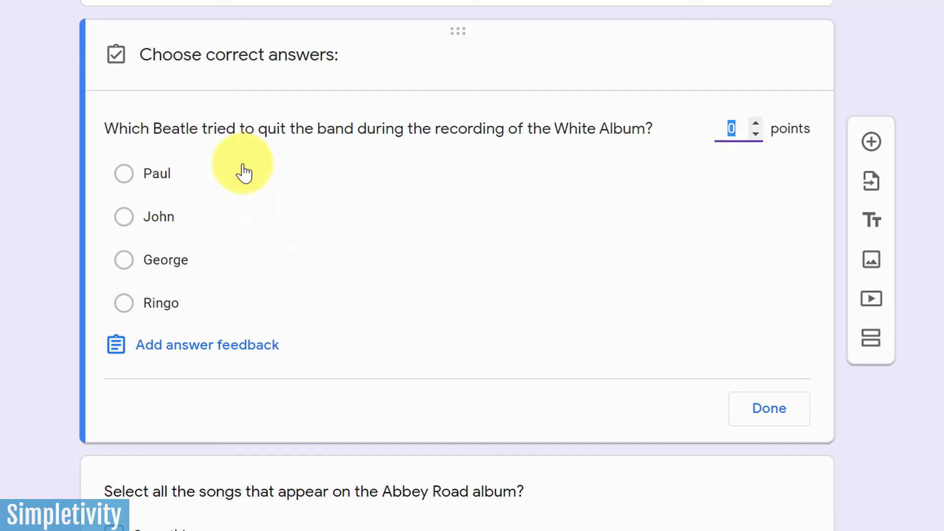
{"action": "left_click", "coordinate": [125, 311]}
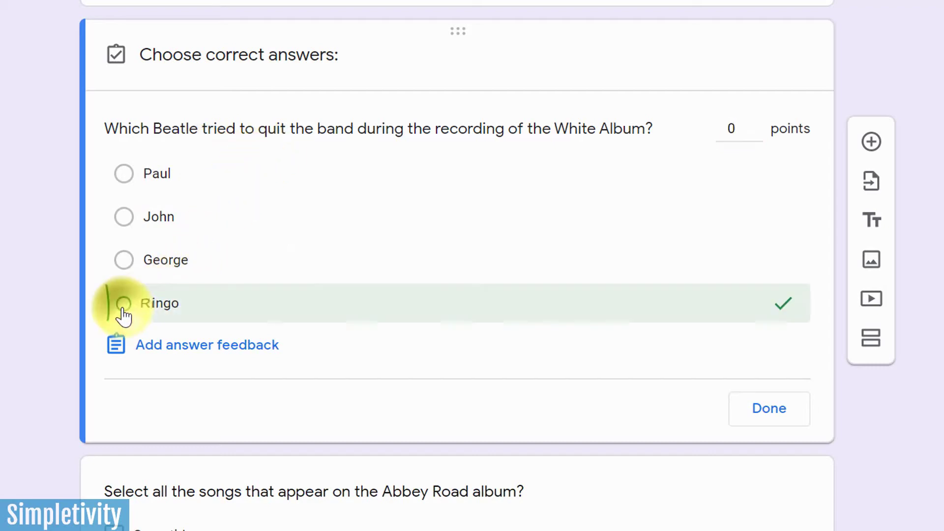
{"action": "left_click", "coordinate": [756, 123]}
{"action": "left_click", "coordinate": [756, 123]}
{"action": "left_click", "coordinate": [756, 123]}
{"action": "left_click", "coordinate": [756, 123]}
{"action": "left_click", "coordinate": [756, 123]}
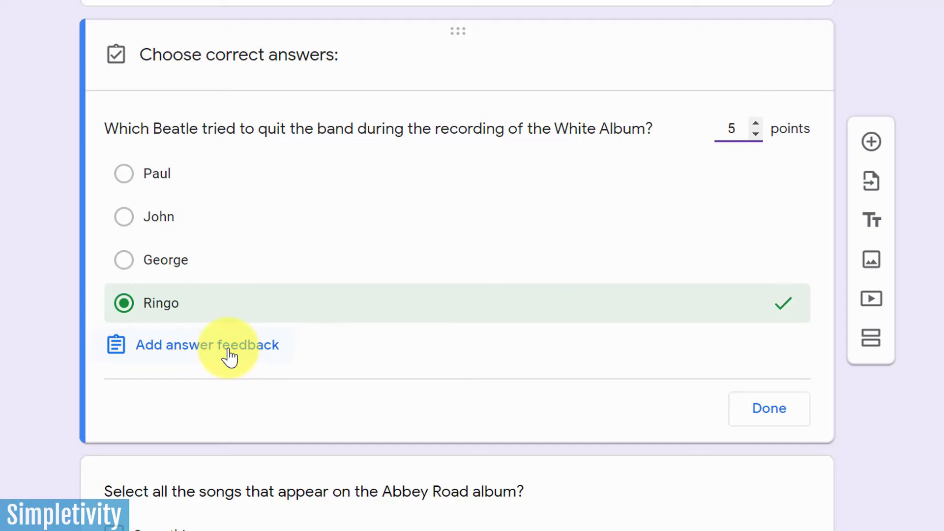
{"action": "left_click", "coordinate": [771, 410]}
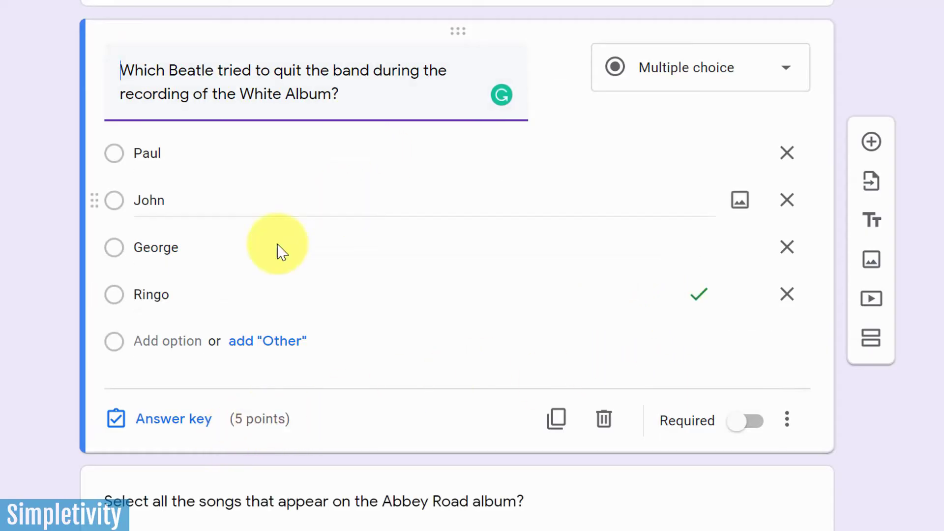
Open the Abbey Road checkbox question for editing.
{"action": "scroll", "coordinate": [33, 348], "scroll_direction": "down", "scroll_amount": 5}
{"action": "scroll", "coordinate": [33, 348], "scroll_direction": "down", "scroll_amount": 2}
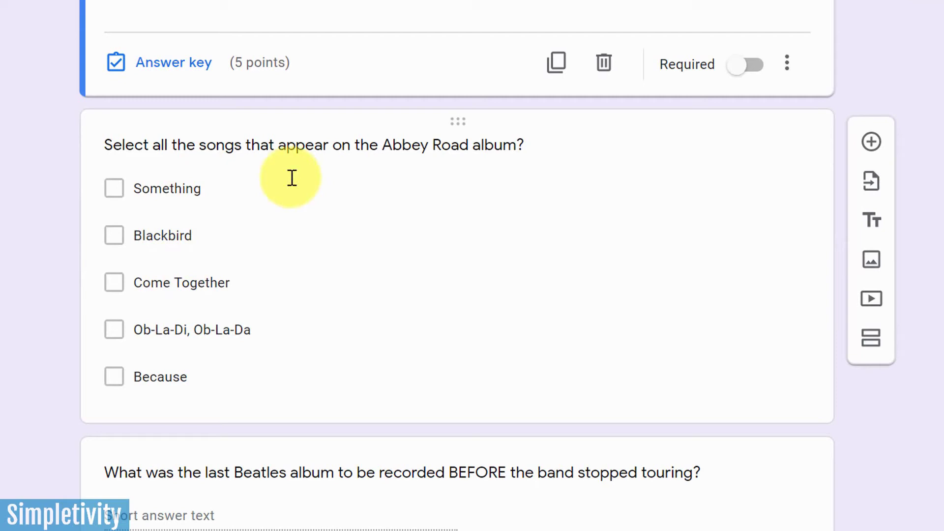
{"action": "left_click", "coordinate": [253, 411]}
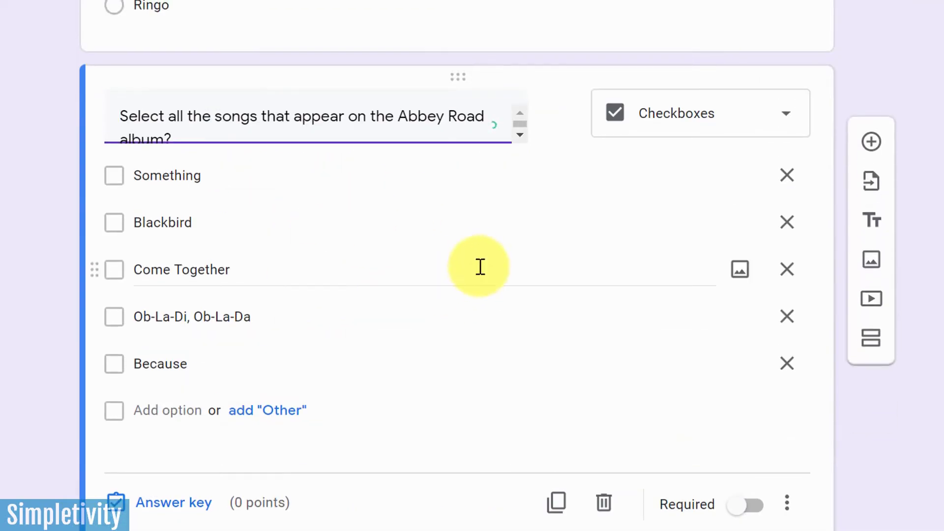
Set the Abbey Road answer key to Something, Come Together and Because at 5 points.
{"action": "left_click", "coordinate": [164, 513]}
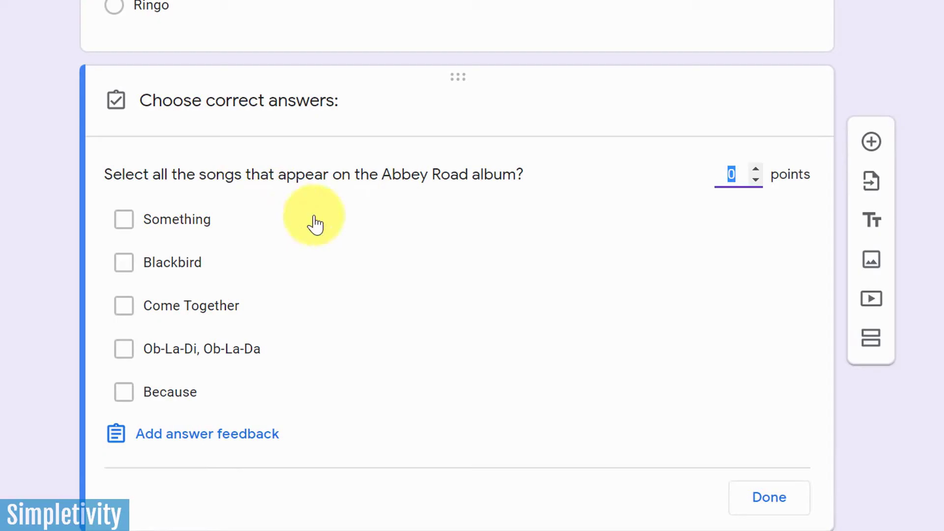
{"action": "left_click", "coordinate": [123, 224]}
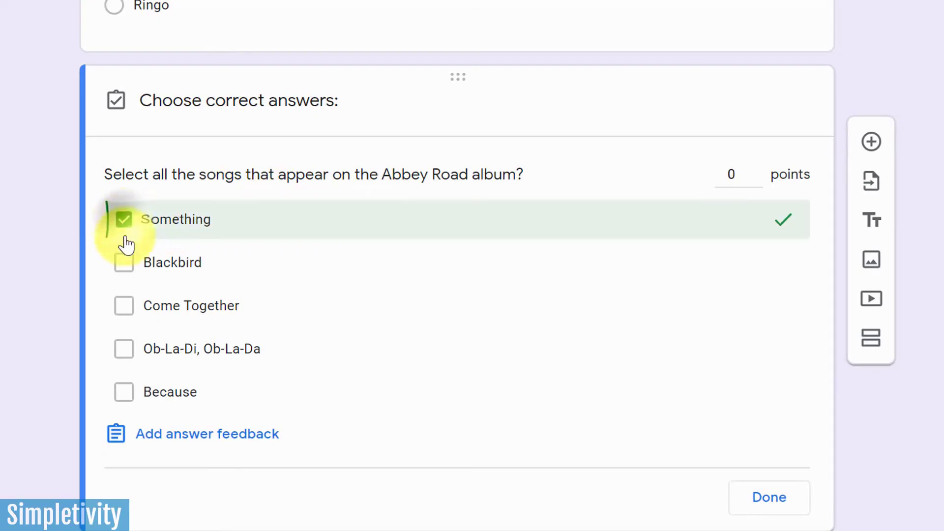
{"action": "left_click", "coordinate": [121, 307]}
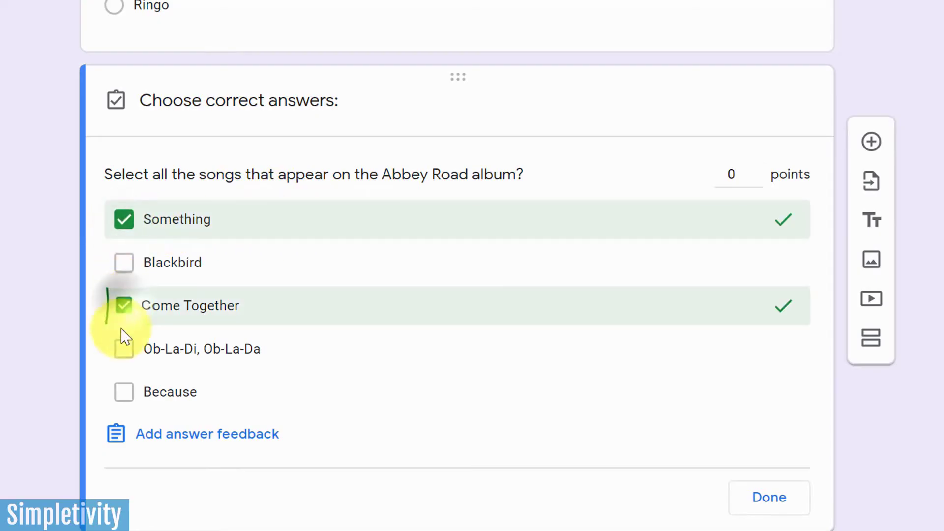
{"action": "left_click", "coordinate": [121, 392]}
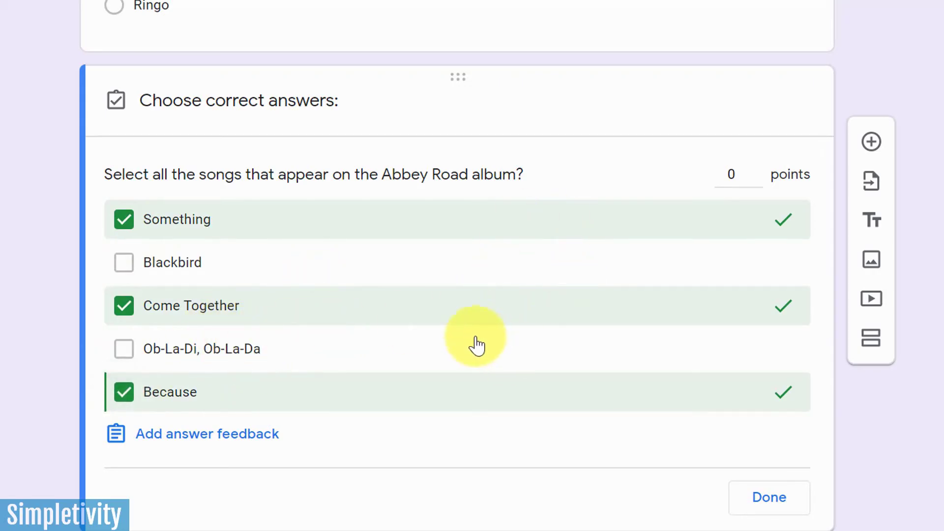
{"action": "left_click", "coordinate": [757, 170]}
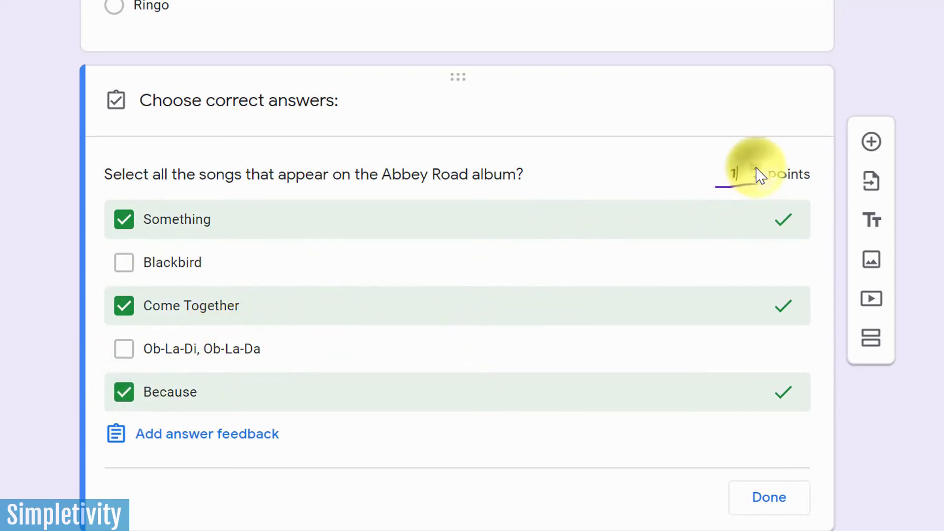
{"action": "left_click", "coordinate": [757, 169]}
{"action": "left_click", "coordinate": [757, 169]}
{"action": "left_click", "coordinate": [757, 170]}
{"action": "left_click", "coordinate": [757, 170]}
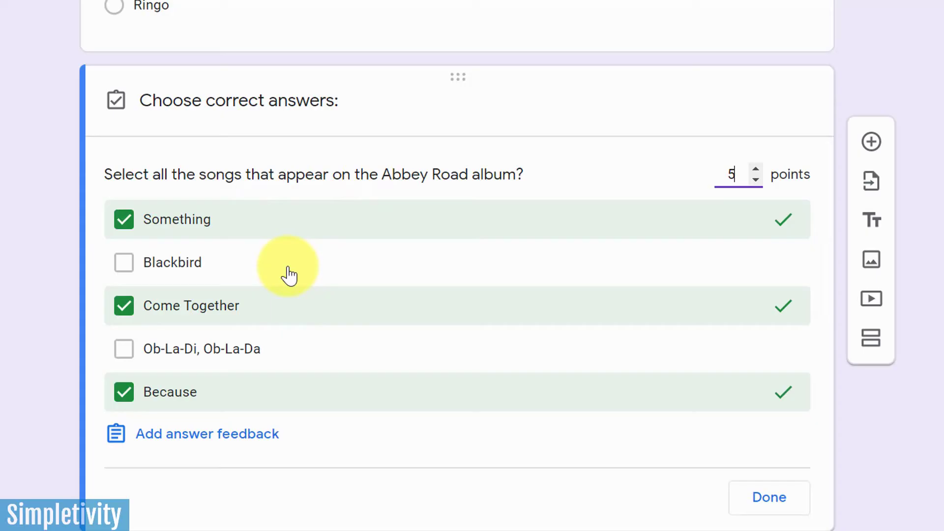
{"action": "left_click", "coordinate": [728, 176]}
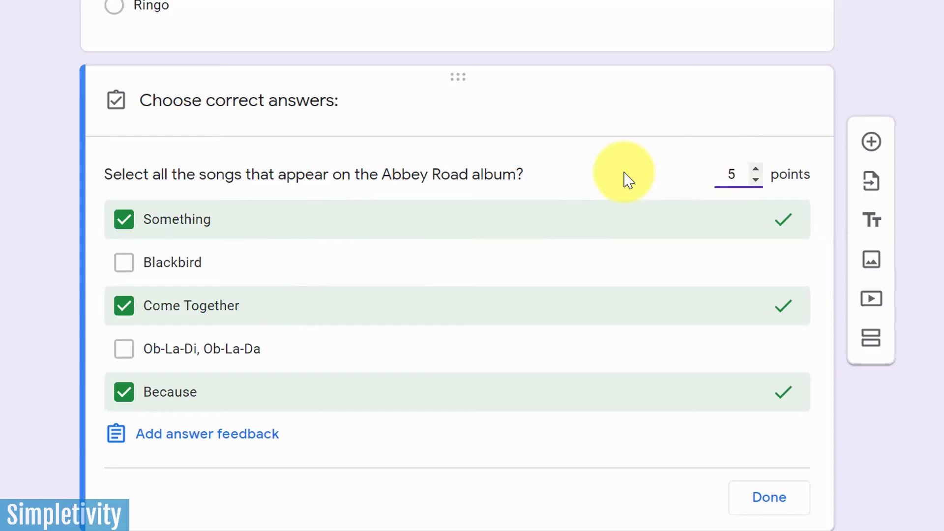
{"action": "left_click", "coordinate": [772, 500]}
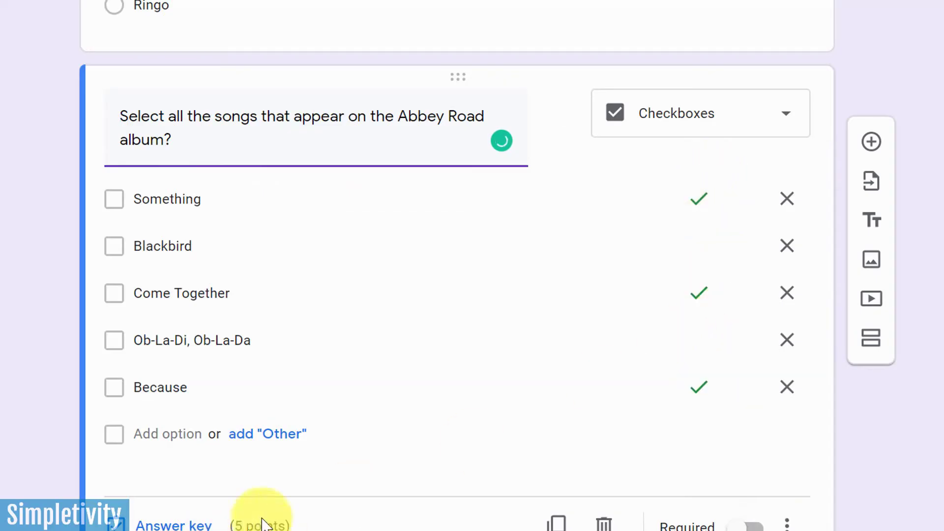
Open the album question's answer key and raise its value to 10 points.
{"action": "scroll", "coordinate": [10, 467], "scroll_direction": "down", "scroll_amount": 3}
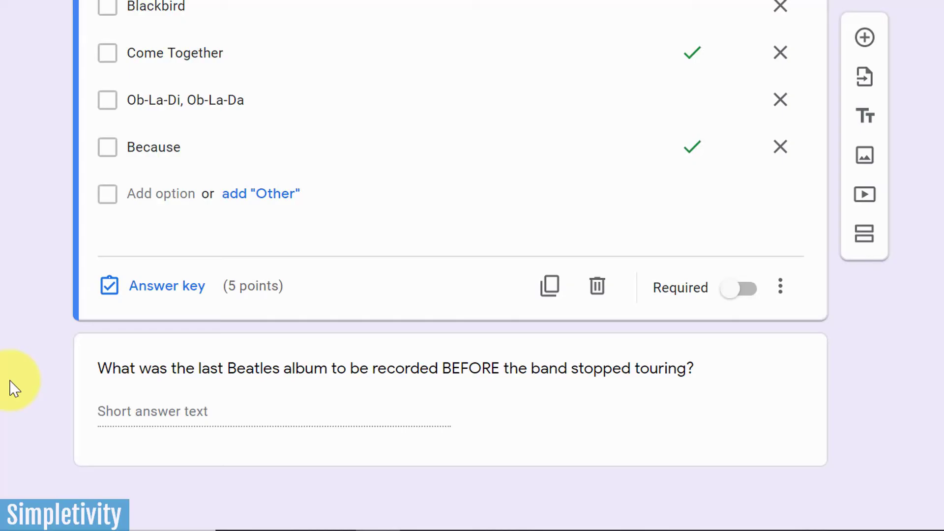
{"action": "left_click", "coordinate": [183, 447]}
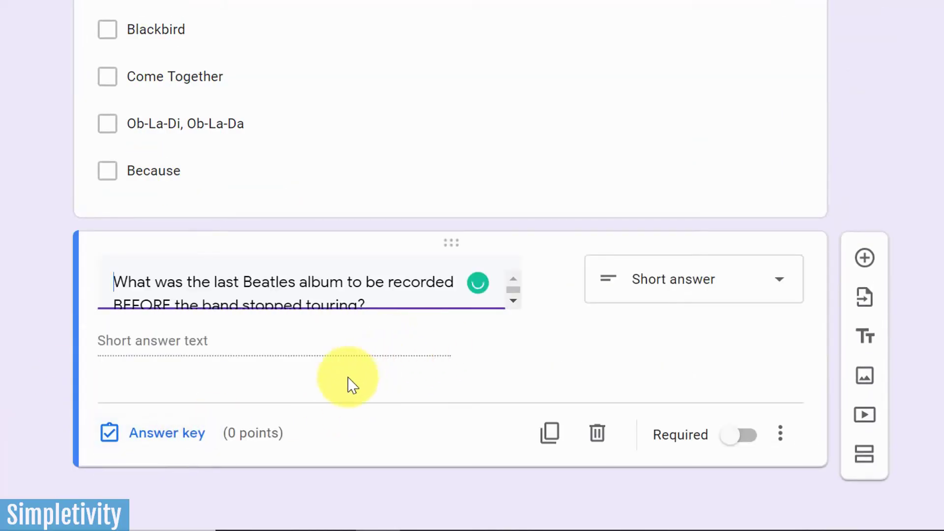
{"action": "left_click", "coordinate": [148, 447]}
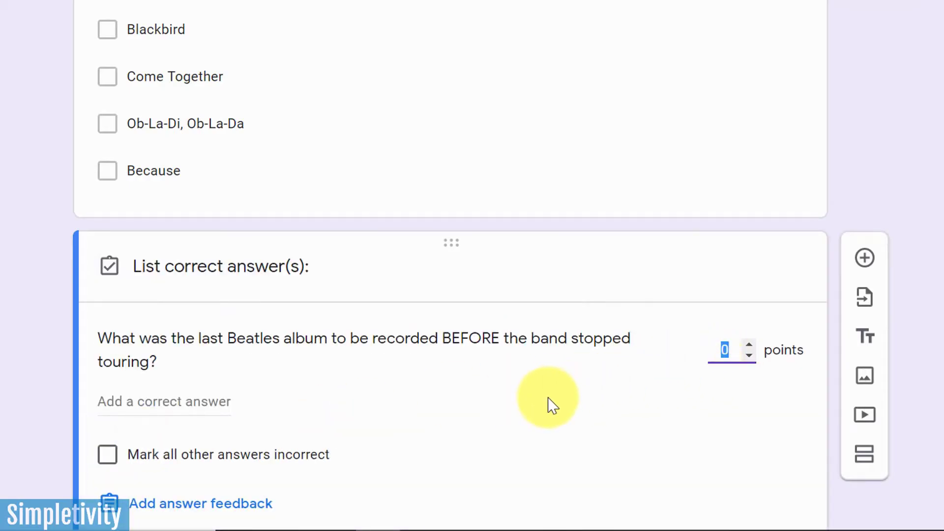
{"action": "left_click", "coordinate": [750, 345]}
{"action": "left_click", "coordinate": [749, 345]}
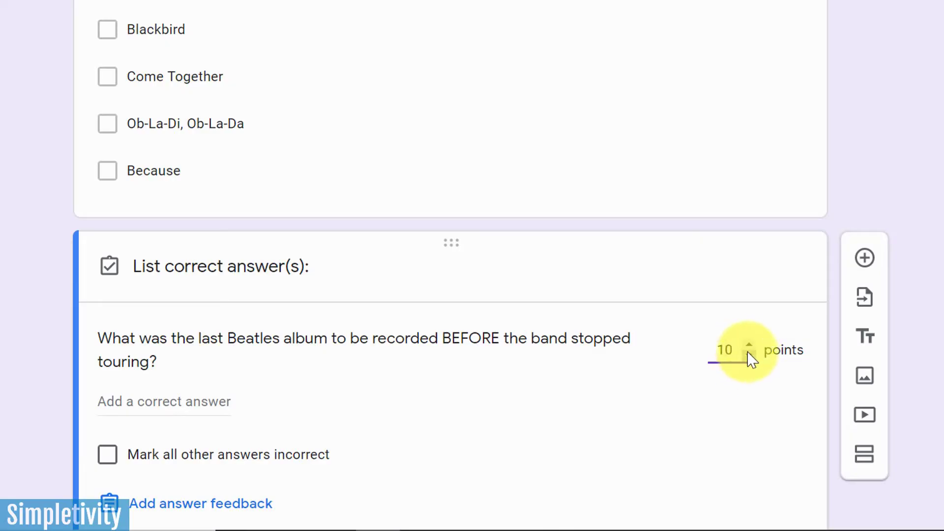
Add 'Revolver' and lowercase 'revolver' as accepted correct answers.
{"action": "scroll", "coordinate": [673, 346], "scroll_direction": "down", "scroll_amount": 3}
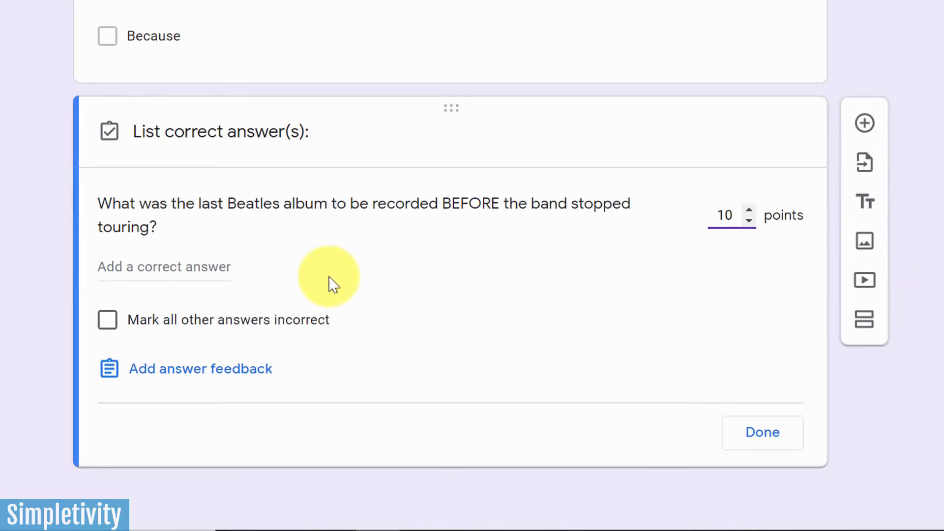
{"action": "left_click", "coordinate": [162, 267]}
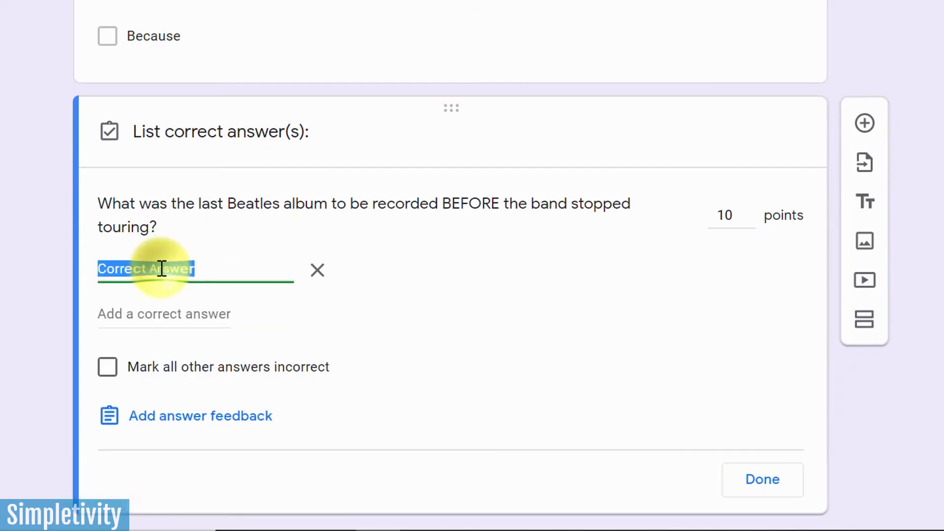
{"action": "type", "text": "Revolver"}
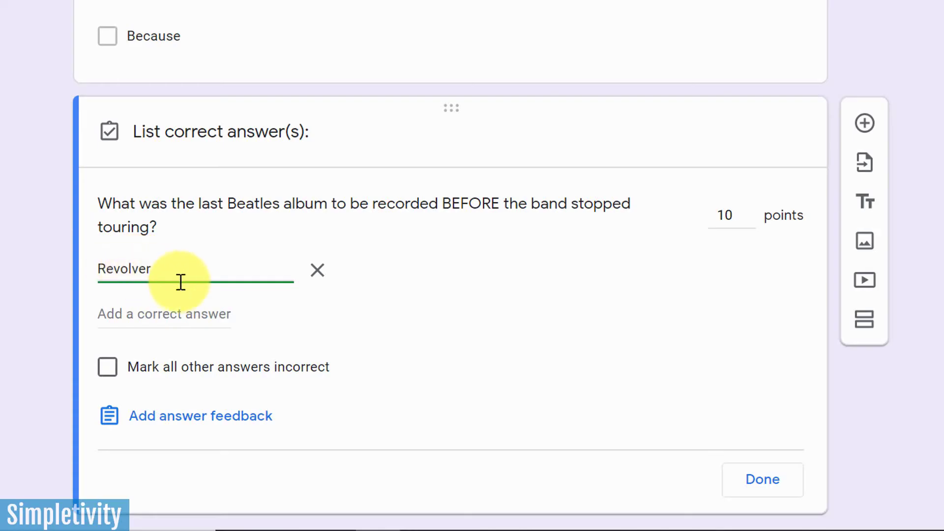
{"action": "left_click", "coordinate": [143, 313]}
{"action": "type", "text": "revolver"}
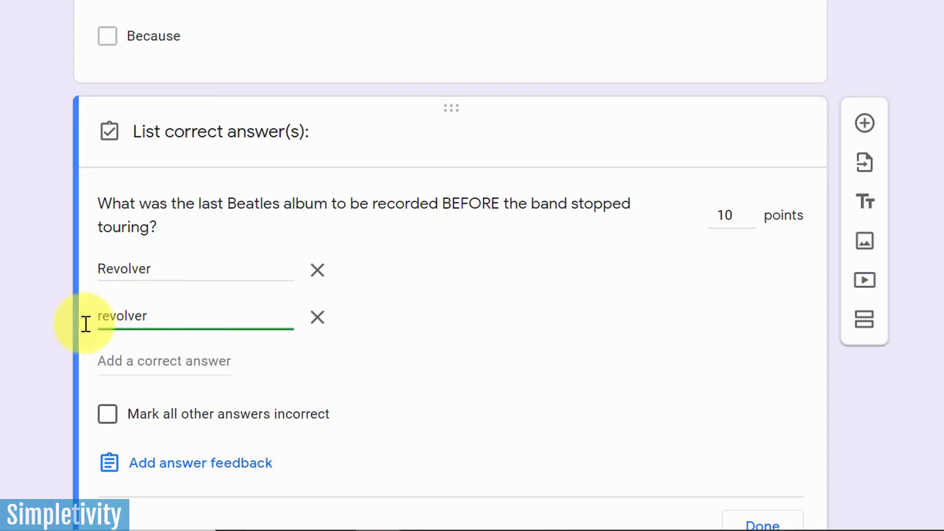
{"action": "left_click", "coordinate": [4, 331]}
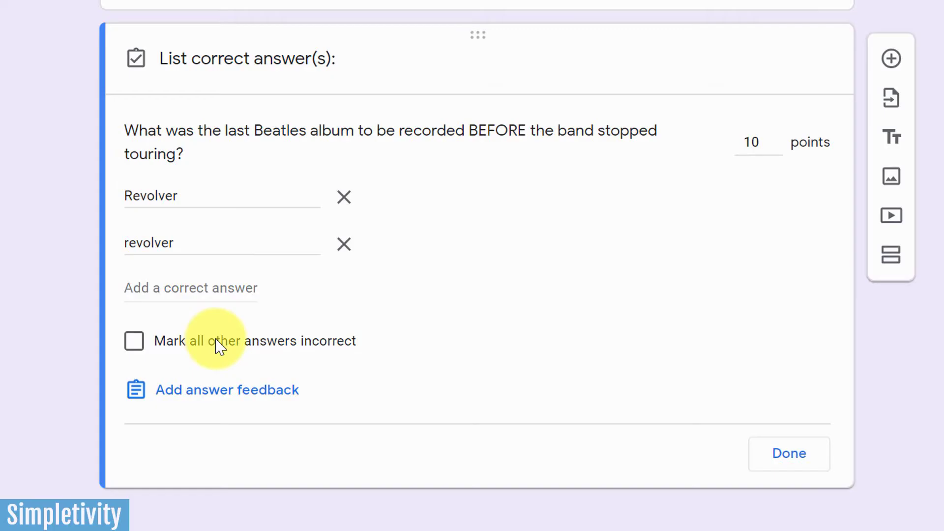
Enable Mark all other answers incorrect and close the album answer key with Revolver, revolver at 10 points.
{"action": "left_click", "coordinate": [137, 345]}
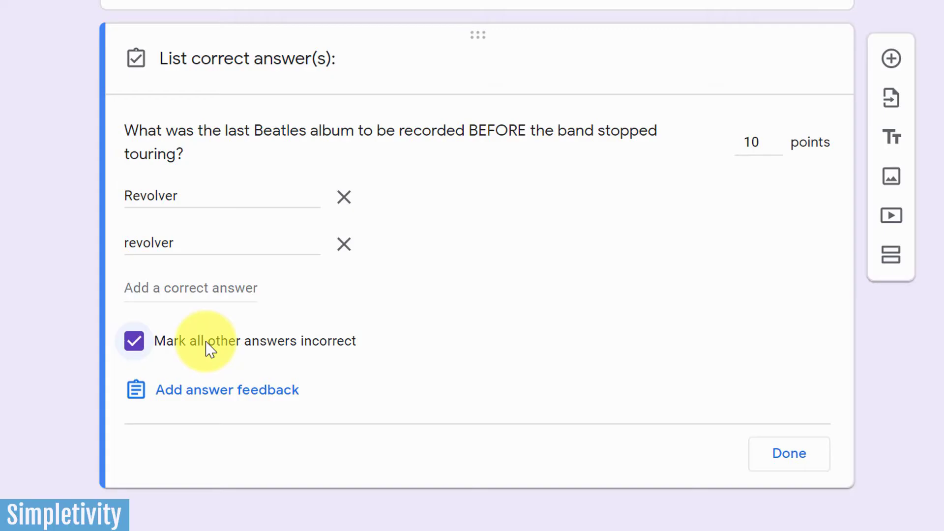
{"action": "left_click", "coordinate": [138, 347]}
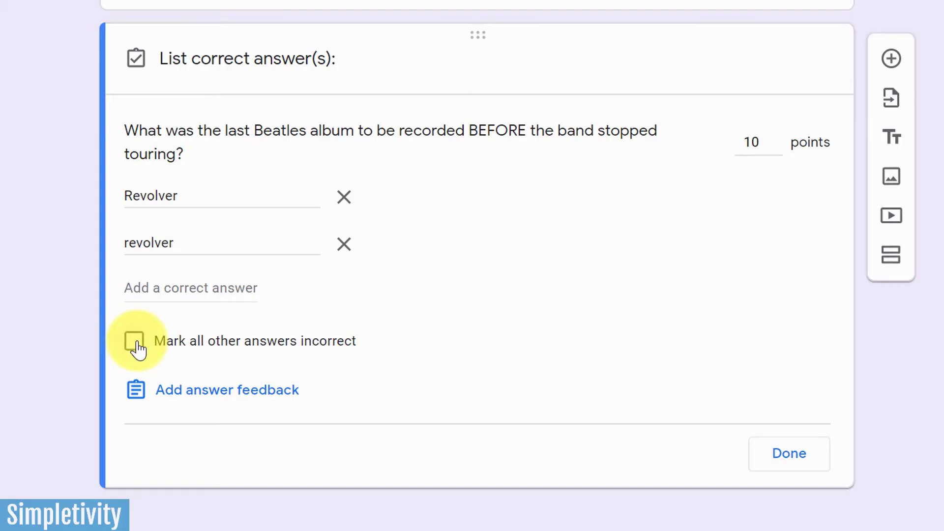
{"action": "left_click", "coordinate": [137, 347]}
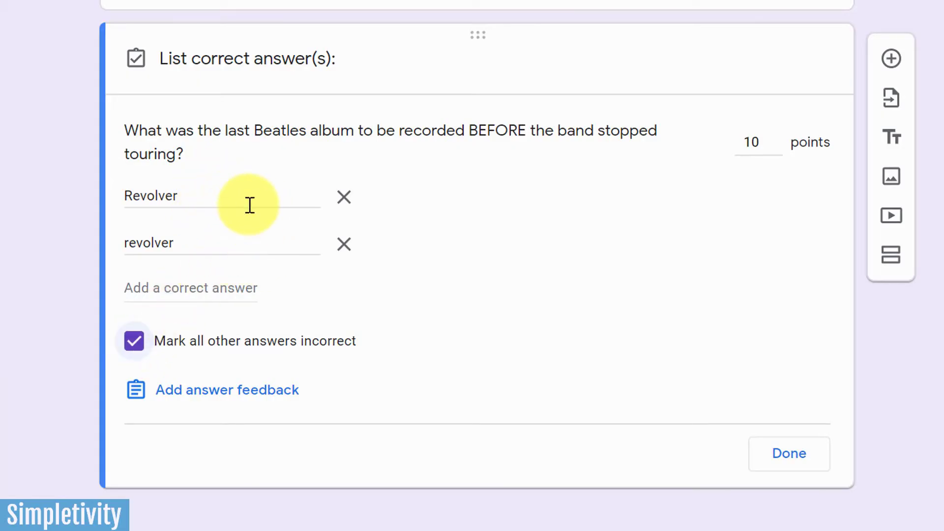
{"action": "left_click", "coordinate": [807, 458]}
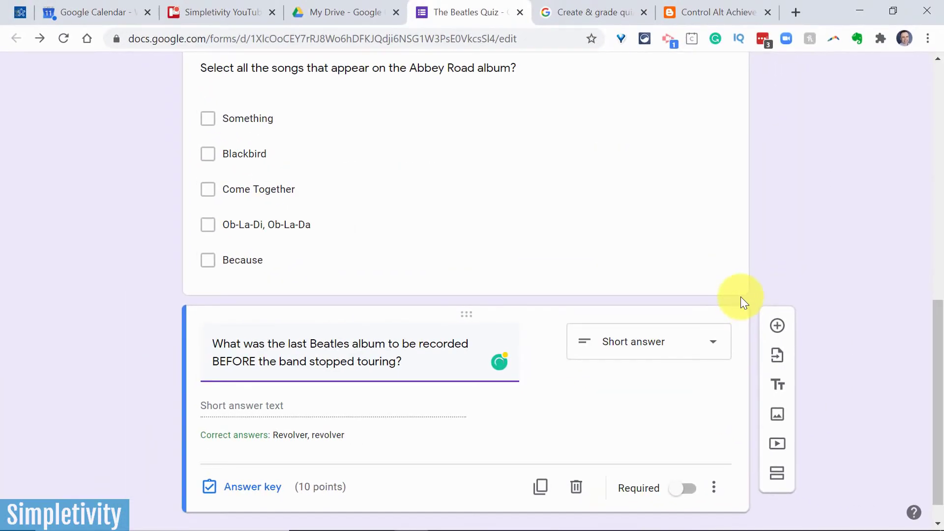
{"action": "scroll", "coordinate": [822, 258], "scroll_direction": "up", "scroll_amount": 10}
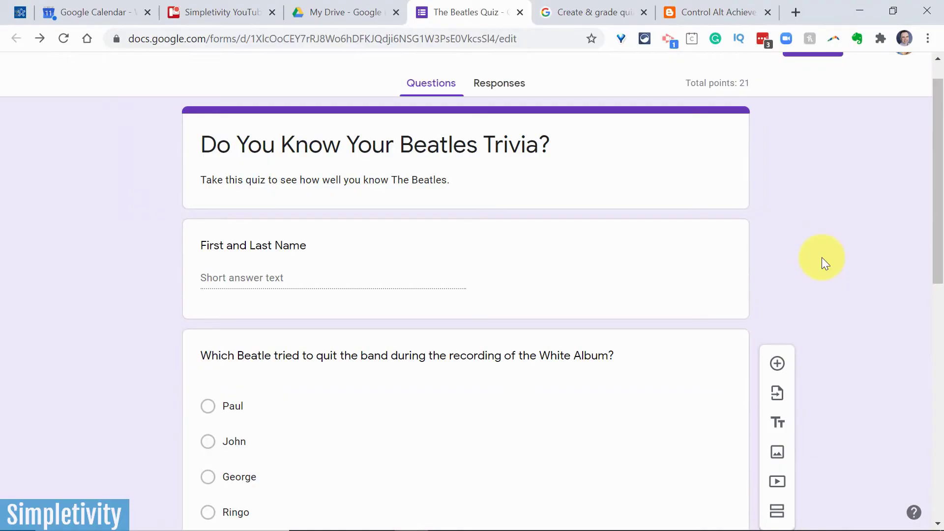
{"action": "scroll", "coordinate": [822, 258], "scroll_direction": "up", "scroll_amount": 1}
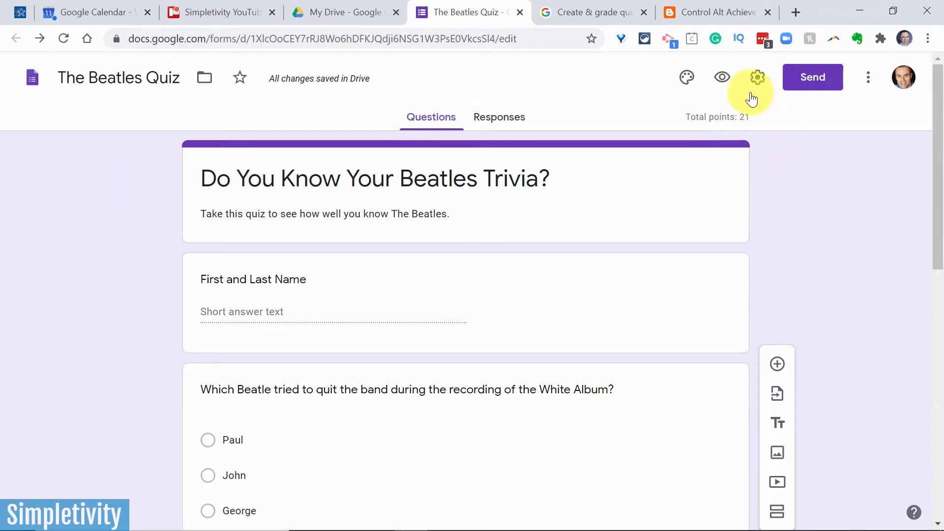
Preview the quiz, enter the respondent's full name and answer John for the White Album question.
{"action": "left_click", "coordinate": [725, 81]}
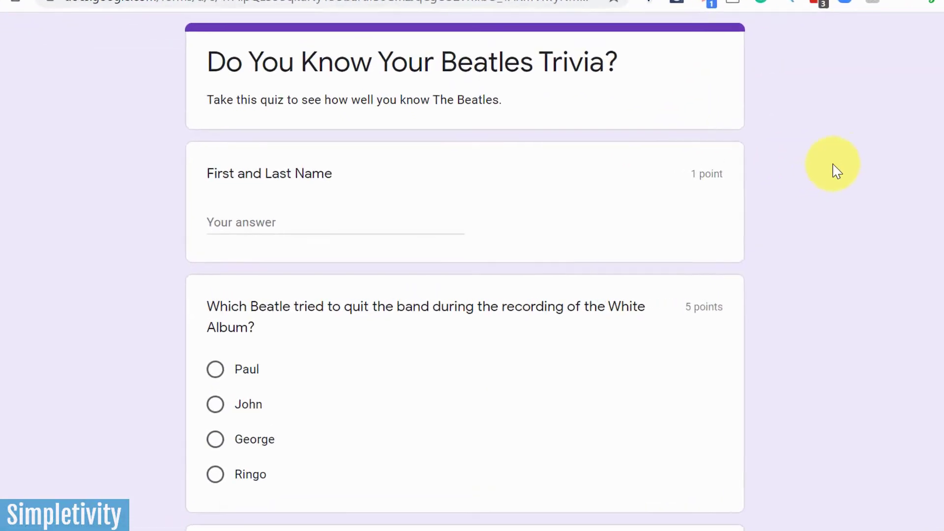
{"action": "left_click", "coordinate": [316, 217]}
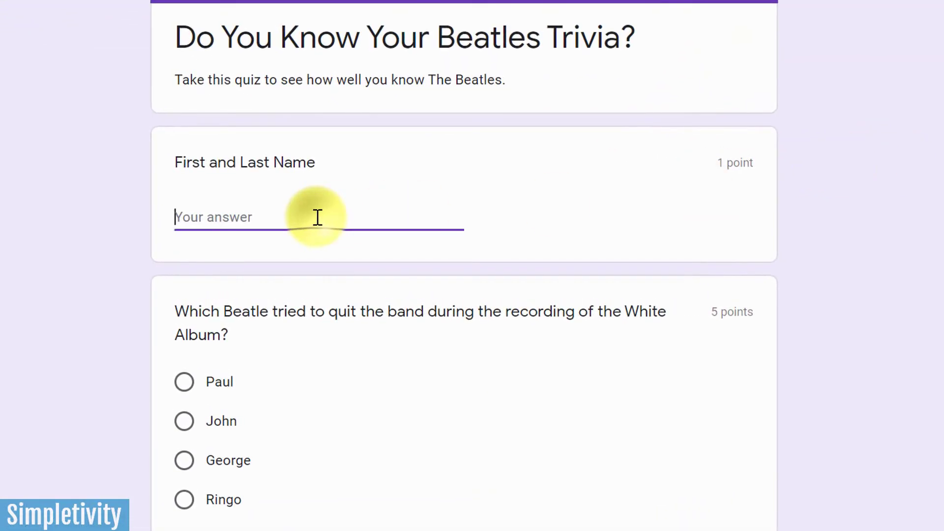
{"action": "type", "text": "Scott Friesen"}
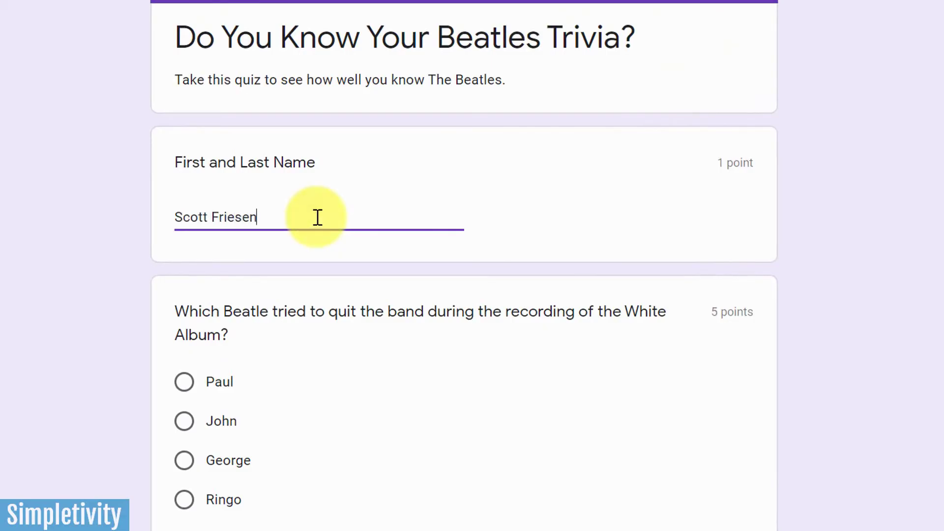
{"action": "left_click", "coordinate": [60, 354]}
{"action": "scroll", "coordinate": [61, 361], "scroll_direction": "down", "scroll_amount": 4}
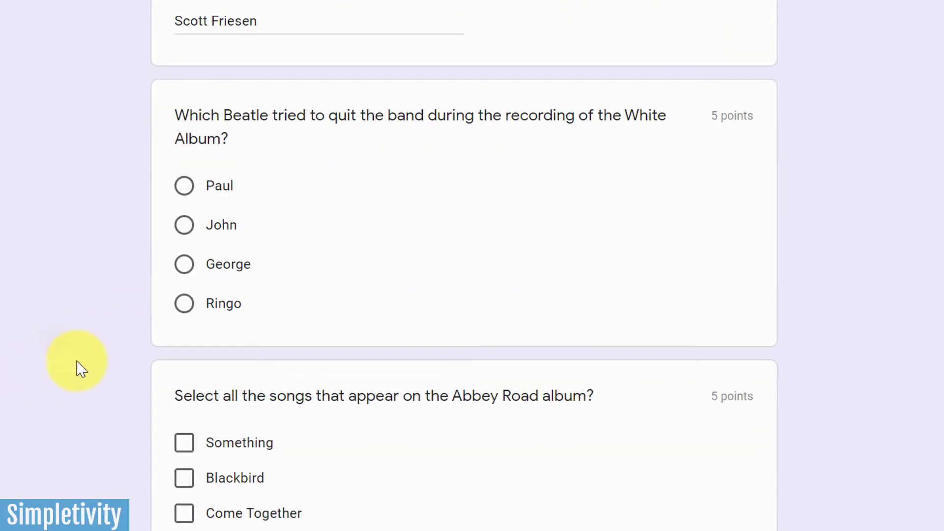
{"action": "left_click", "coordinate": [185, 228]}
Pick Something, Come Together and Because, and answer 'rubber soul' for the album question.
{"action": "scroll", "coordinate": [131, 312], "scroll_direction": "down", "scroll_amount": 6}
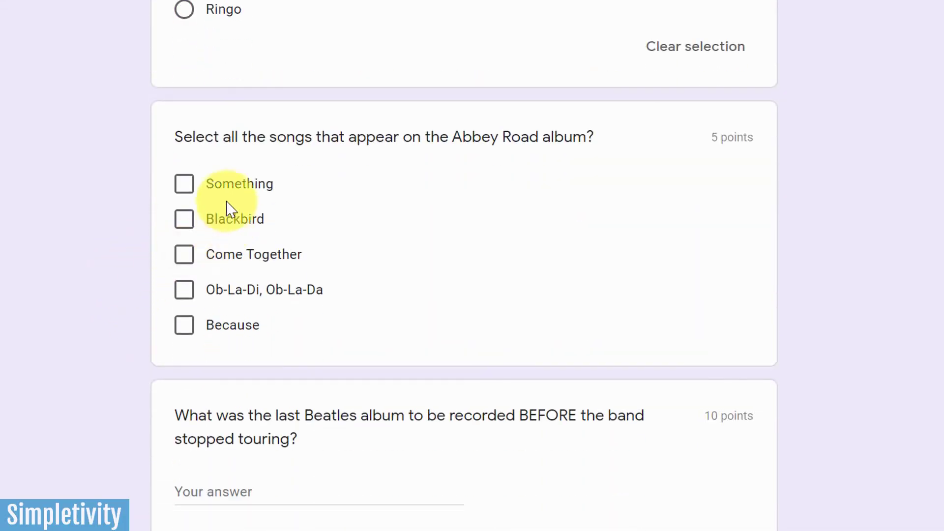
{"action": "left_click", "coordinate": [187, 189]}
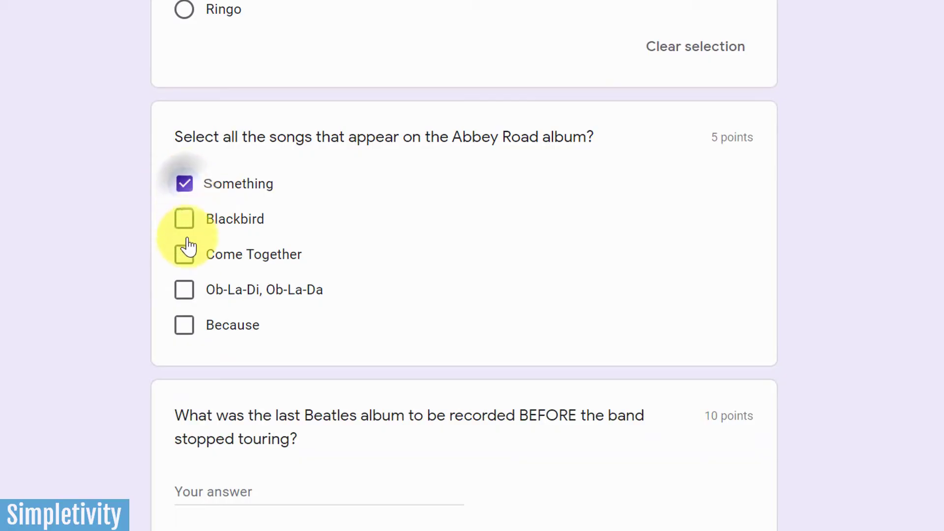
{"action": "left_click", "coordinate": [183, 258]}
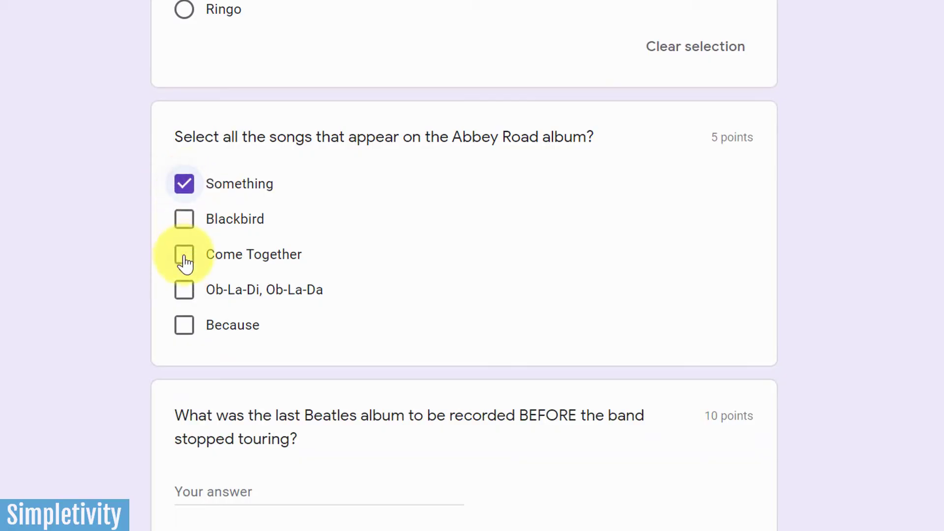
{"action": "left_click", "coordinate": [183, 325]}
{"action": "scroll", "coordinate": [94, 334], "scroll_direction": "down", "scroll_amount": 2}
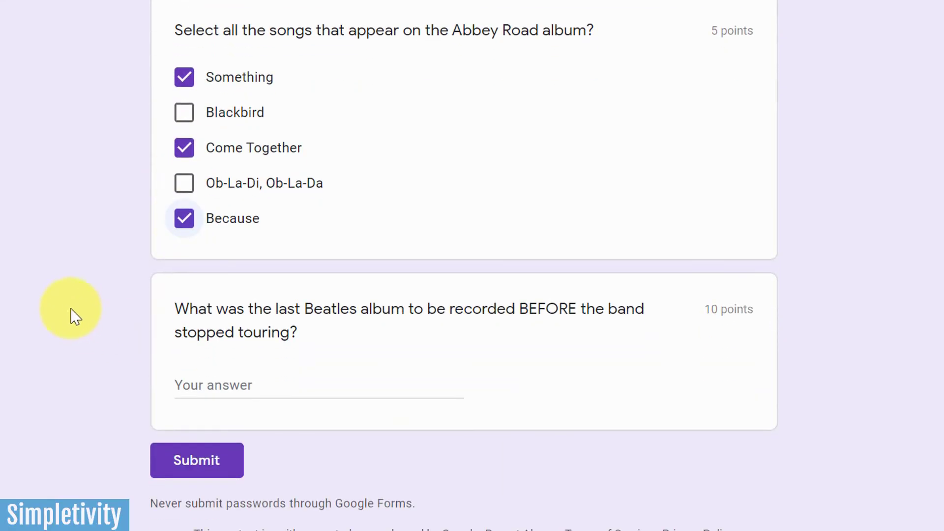
{"action": "left_click", "coordinate": [284, 382]}
{"action": "type", "text": "rubber soul"}
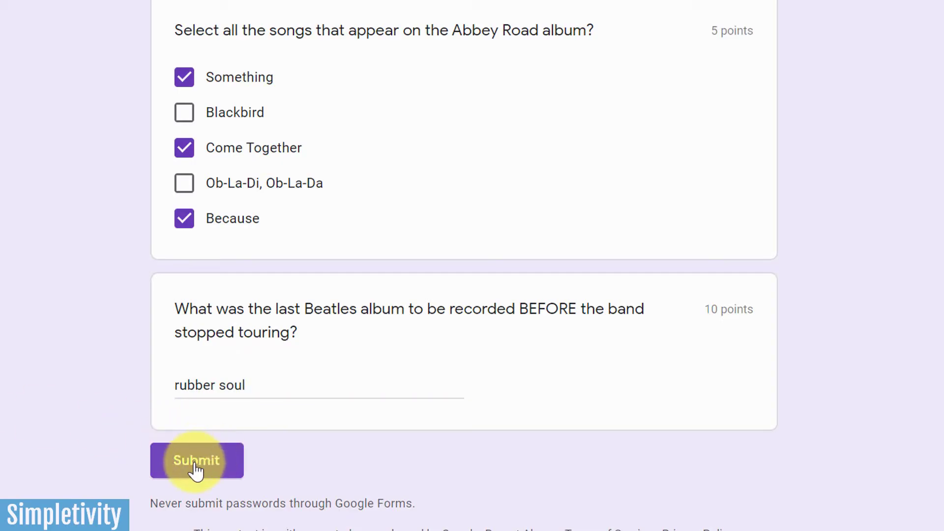
Review the answers and submit the test response, scoring 5/20.
{"action": "scroll", "coordinate": [856, 216], "scroll_direction": "up", "scroll_amount": 10}
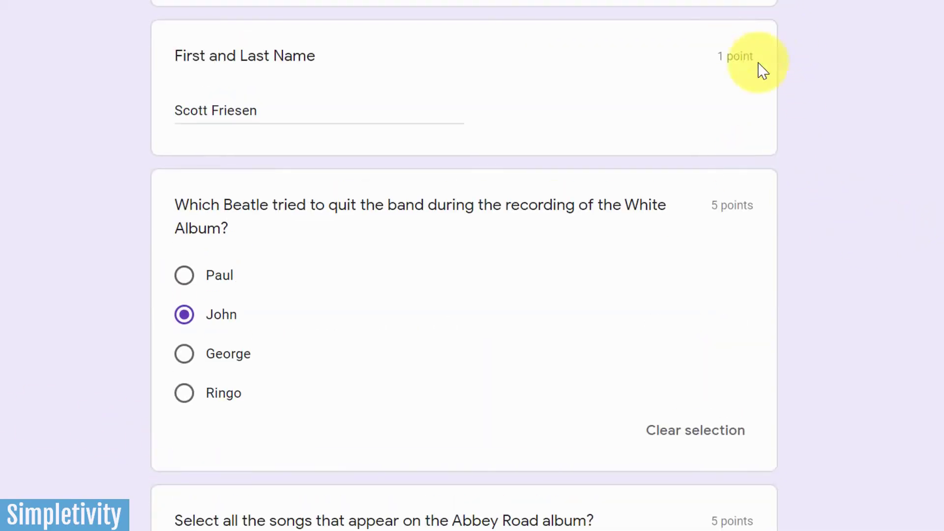
{"action": "scroll", "coordinate": [760, 74], "scroll_direction": "up", "scroll_amount": 1}
{"action": "scroll", "coordinate": [758, 172], "scroll_direction": "up", "scroll_amount": 1}
{"action": "scroll", "coordinate": [752, 221], "scroll_direction": "down", "scroll_amount": 6}
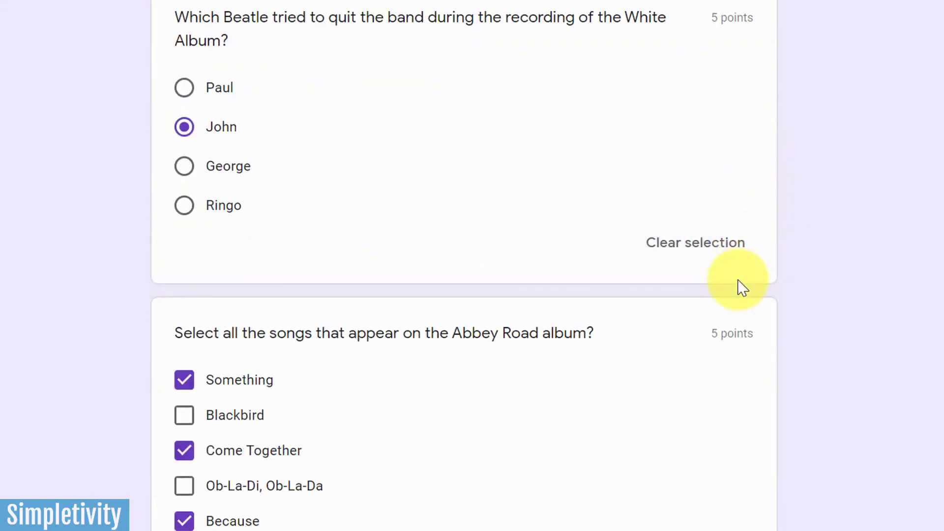
{"action": "scroll", "coordinate": [742, 290], "scroll_direction": "down", "scroll_amount": 6}
{"action": "scroll", "coordinate": [732, 128], "scroll_direction": "up", "scroll_amount": 9}
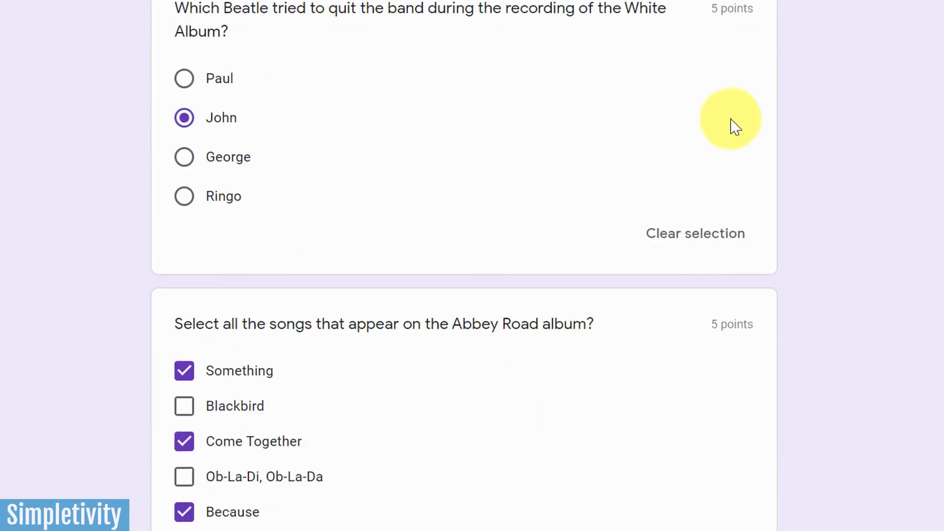
{"action": "scroll", "coordinate": [654, 206], "scroll_direction": "down", "scroll_amount": 10}
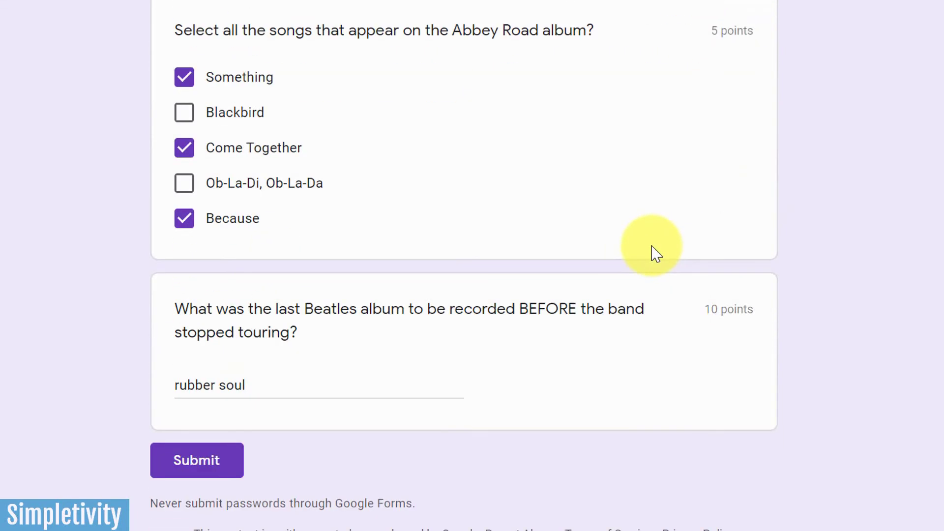
{"action": "scroll", "coordinate": [453, 245], "scroll_direction": "up", "scroll_amount": 12}
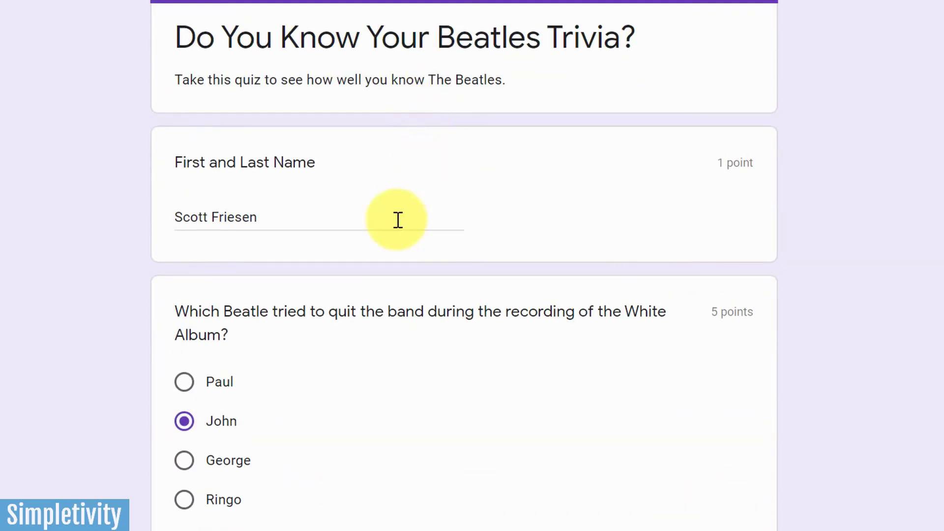
{"action": "scroll", "coordinate": [344, 268], "scroll_direction": "down", "scroll_amount": 13}
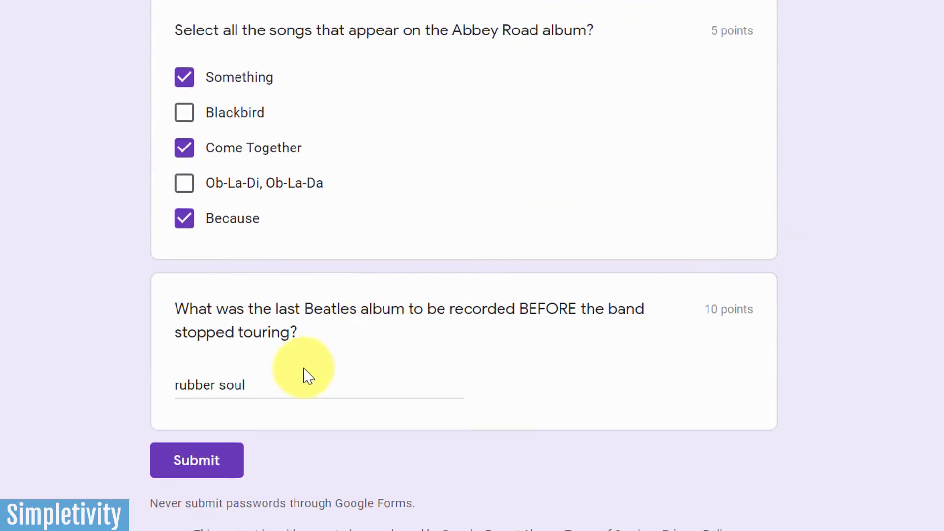
{"action": "left_click", "coordinate": [197, 467]}
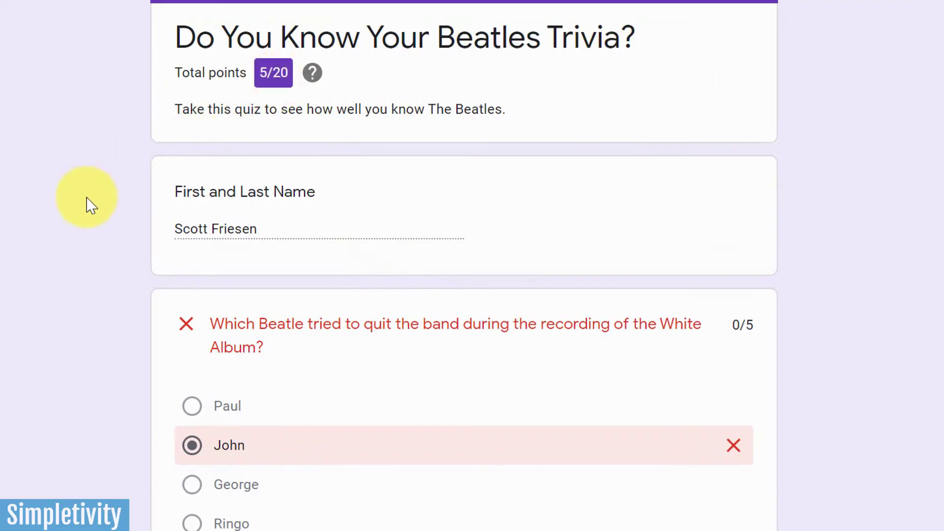
Scroll through the View score page to check each answer's points and the correct answers.
{"action": "scroll", "coordinate": [91, 205], "scroll_direction": "down", "scroll_amount": 4}
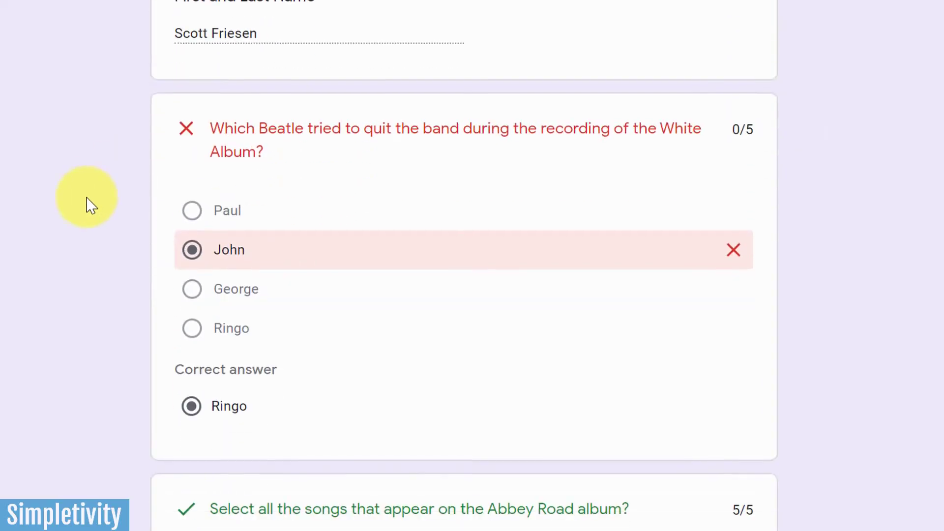
{"action": "scroll", "coordinate": [93, 169], "scroll_direction": "down", "scroll_amount": 2}
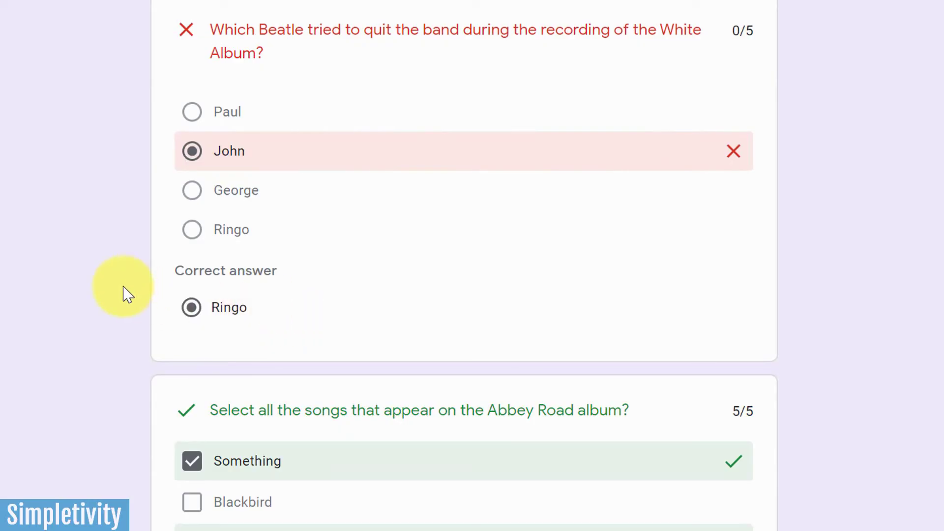
{"action": "scroll", "coordinate": [125, 292], "scroll_direction": "down", "scroll_amount": 5}
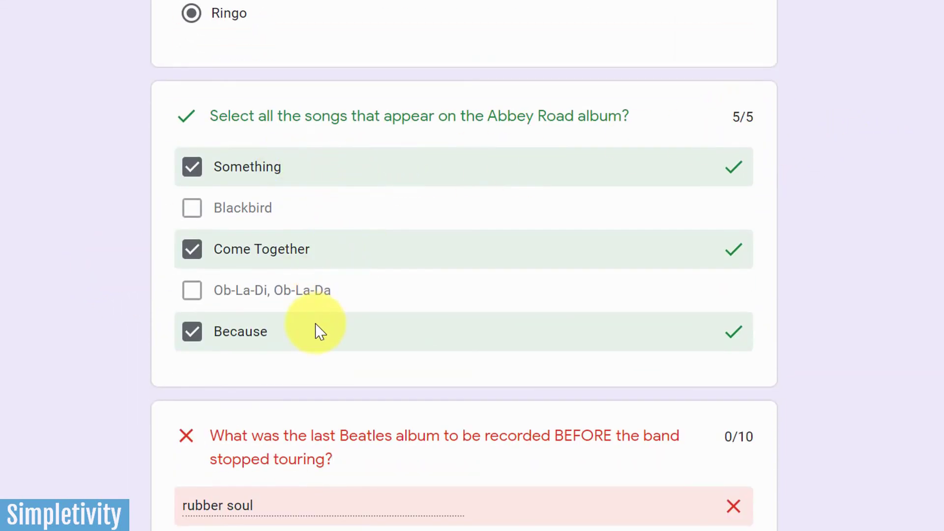
{"action": "scroll", "coordinate": [93, 312], "scroll_direction": "down", "scroll_amount": 3}
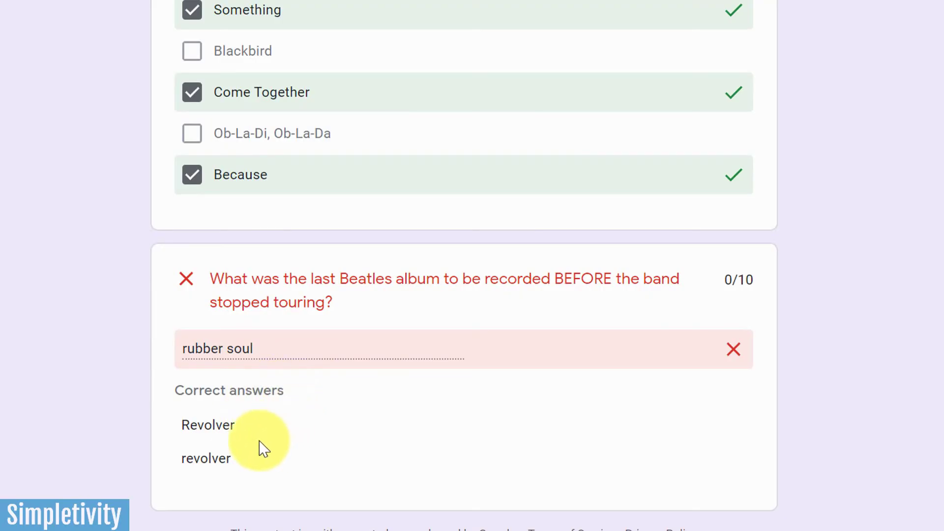
{"action": "scroll", "coordinate": [385, 479], "scroll_direction": "up", "scroll_amount": 15}
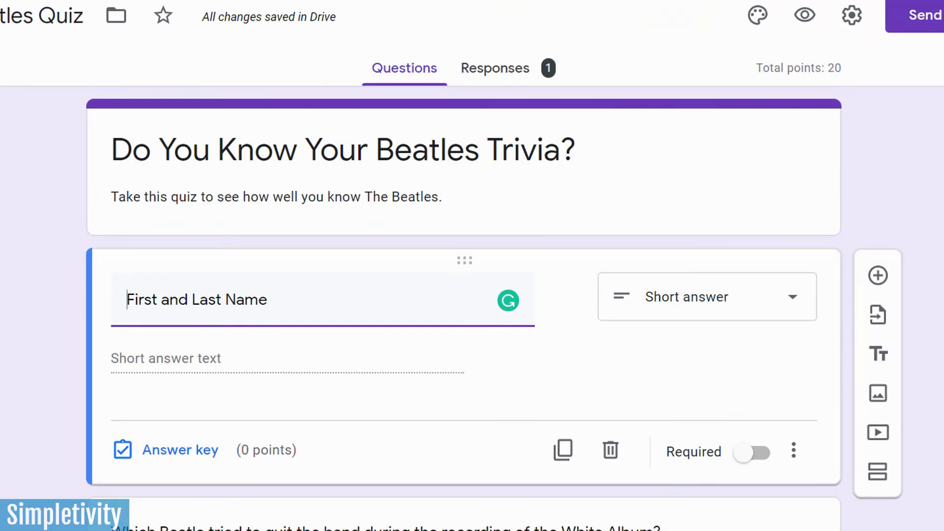
Open the quiz responses and review the Summary insights showing a 5/20 average.
{"action": "left_click", "coordinate": [498, 71]}
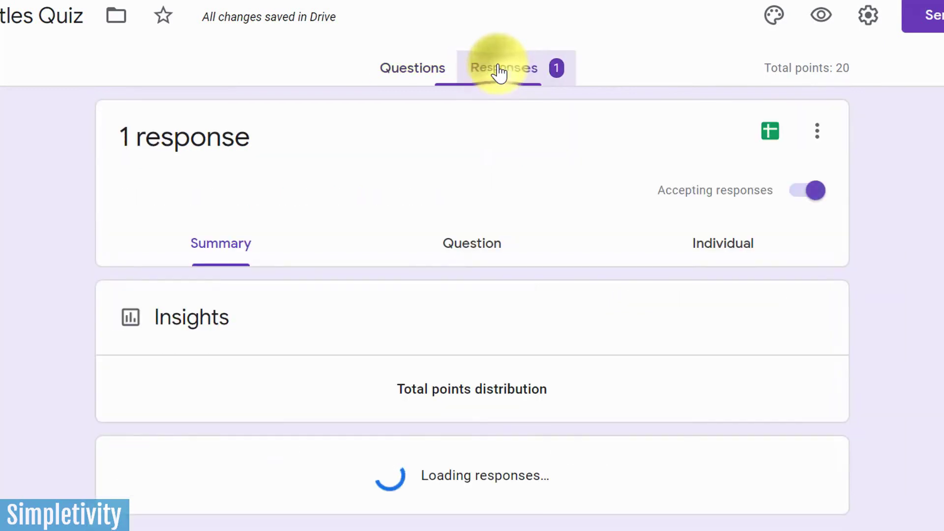
{"action": "scroll", "coordinate": [15, 390], "scroll_direction": "down", "scroll_amount": 5}
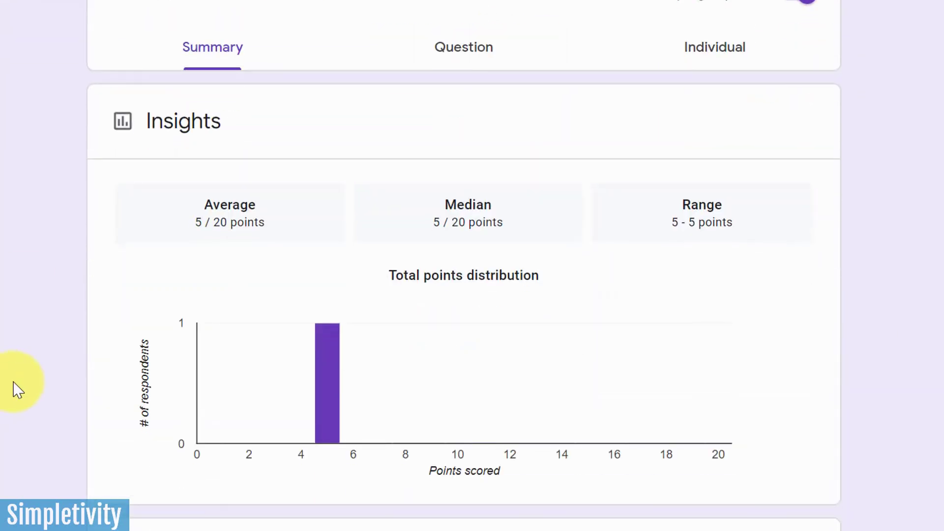
{"action": "scroll", "coordinate": [18, 390], "scroll_direction": "up", "scroll_amount": 5}
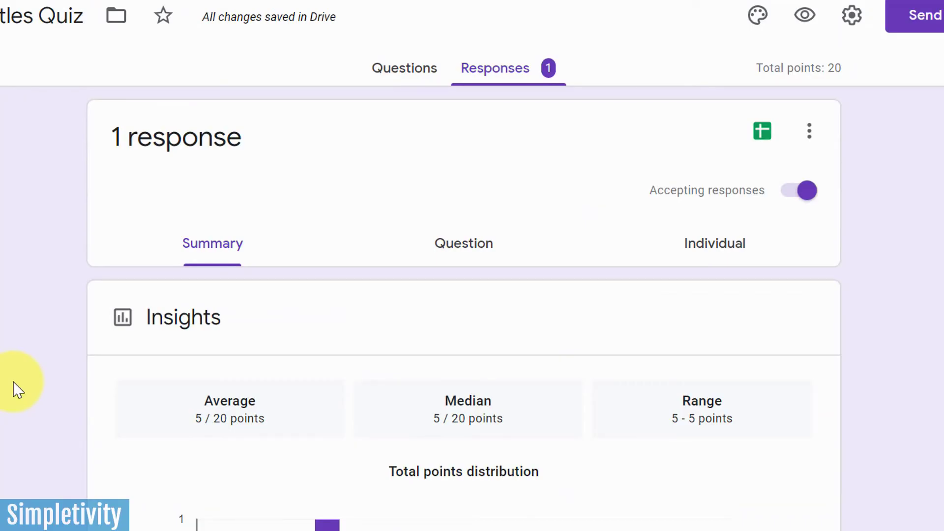
{"action": "scroll", "coordinate": [18, 390], "scroll_direction": "down", "scroll_amount": 5}
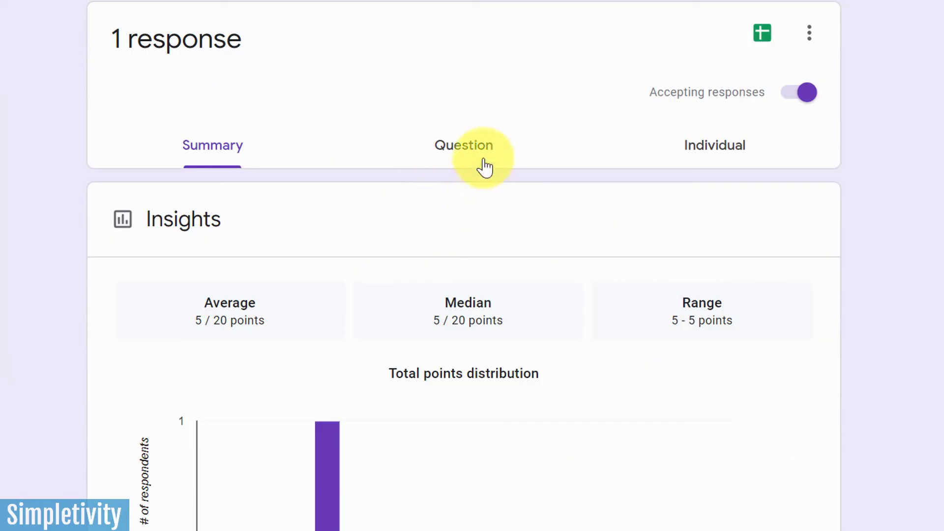
Switch to the per-question view and review grading for the White Album question, 2 of 4.
{"action": "left_click", "coordinate": [466, 148]}
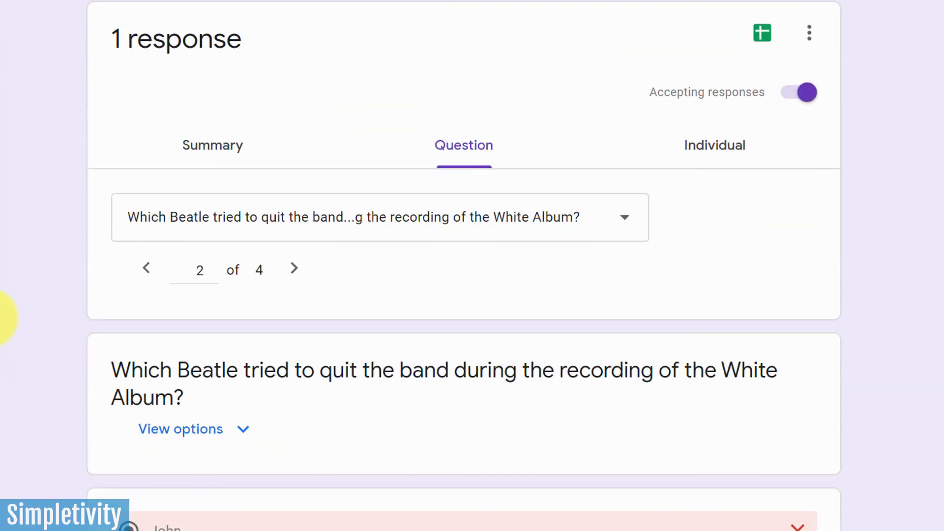
{"action": "scroll", "coordinate": [2, 317], "scroll_direction": "down", "scroll_amount": 2}
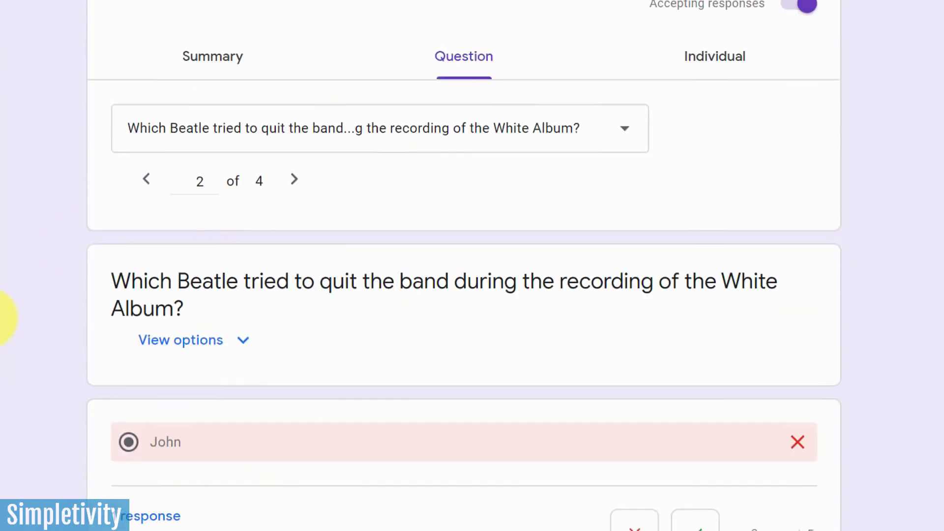
{"action": "scroll", "coordinate": [2, 317], "scroll_direction": "down", "scroll_amount": 3}
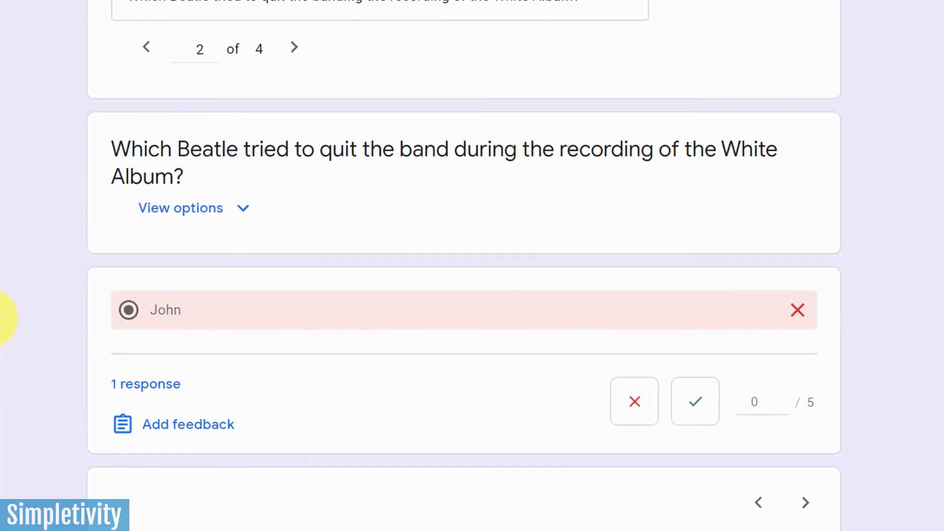
{"action": "scroll", "coordinate": [2, 318], "scroll_direction": "up", "scroll_amount": 4}
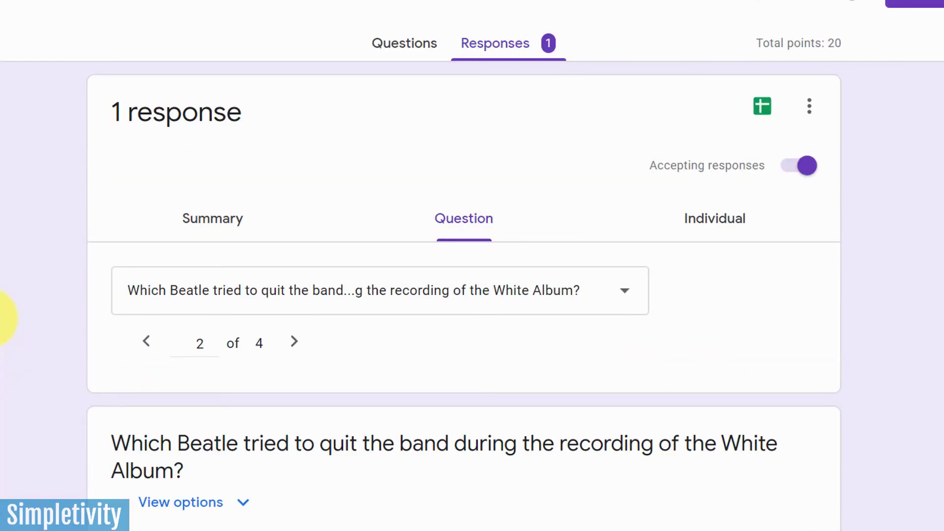
{"action": "scroll", "coordinate": [3, 317], "scroll_direction": "up", "scroll_amount": 1}
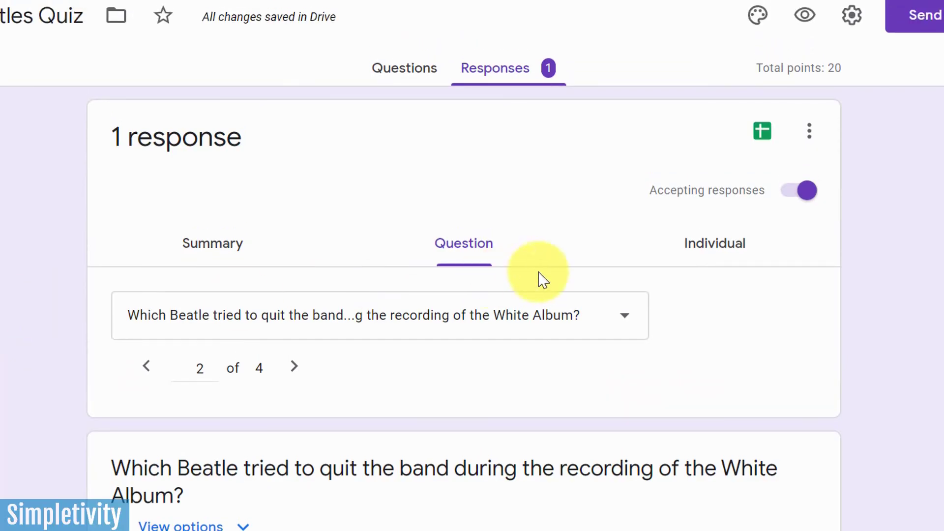
Review the individual submission, then export responses to a new spreadsheet 'The Beatles Quiz (Responses)'.
{"action": "left_click", "coordinate": [715, 257]}
{"action": "scroll", "coordinate": [917, 314], "scroll_direction": "down", "scroll_amount": 10}
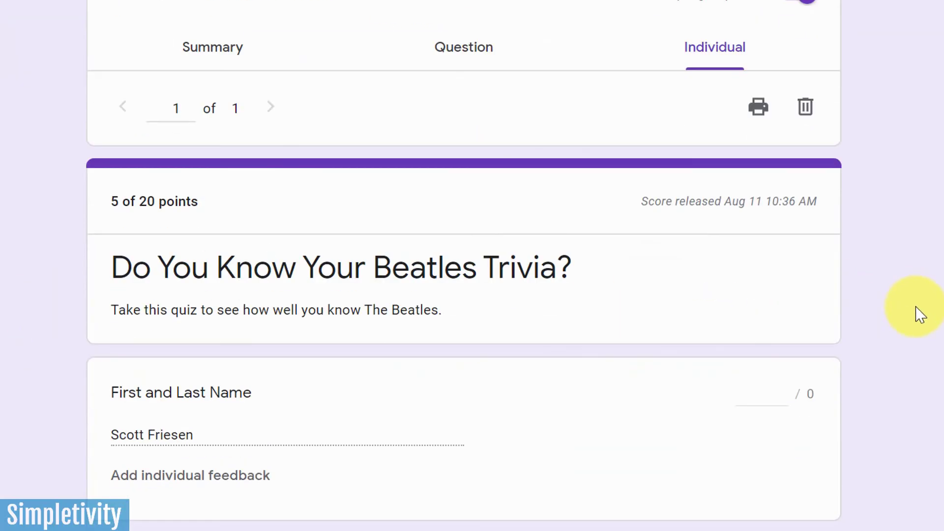
{"action": "scroll", "coordinate": [923, 317], "scroll_direction": "down", "scroll_amount": 8}
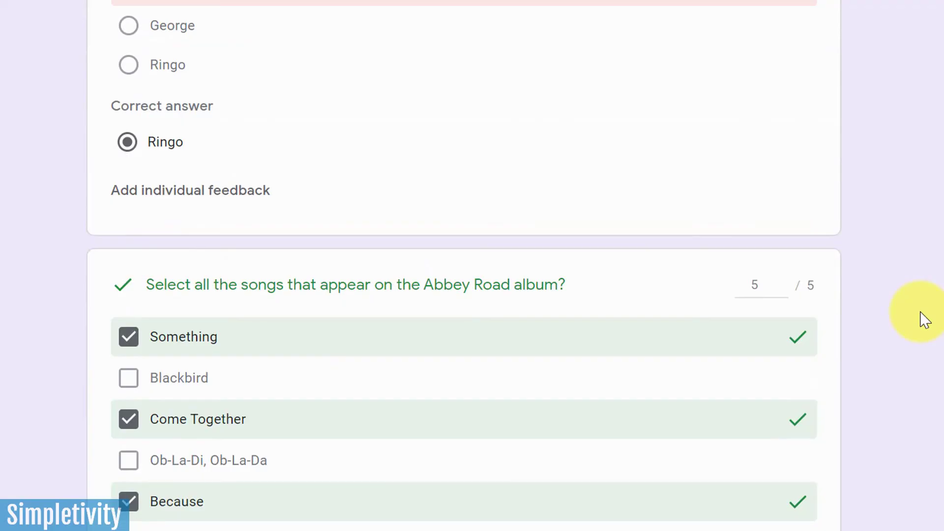
{"action": "scroll", "coordinate": [922, 320], "scroll_direction": "down", "scroll_amount": 4}
{"action": "scroll", "coordinate": [922, 321], "scroll_direction": "up", "scroll_amount": 20}
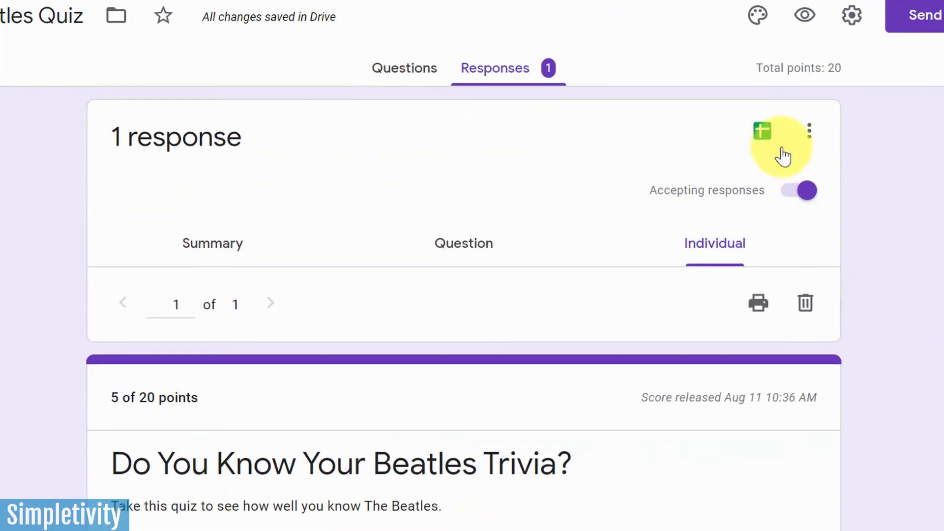
{"action": "left_click", "coordinate": [767, 143]}
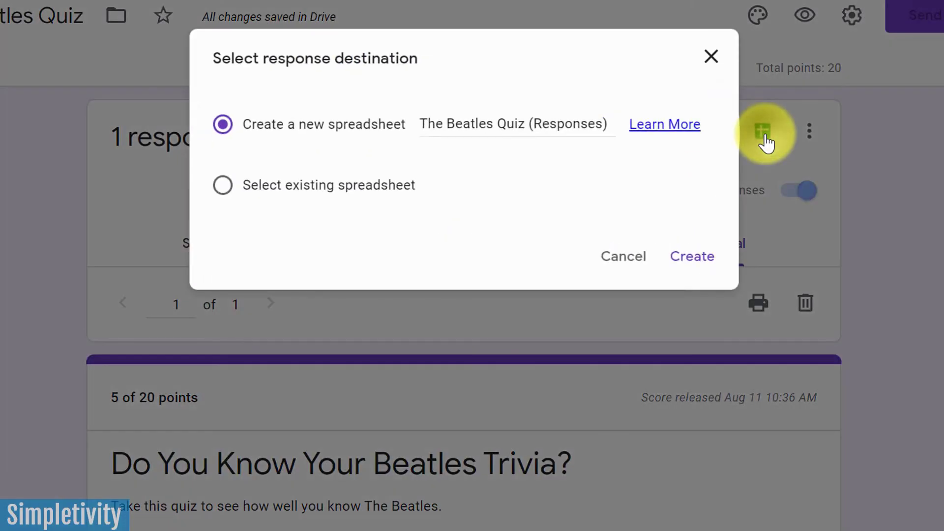
{"action": "left_click", "coordinate": [689, 258]}
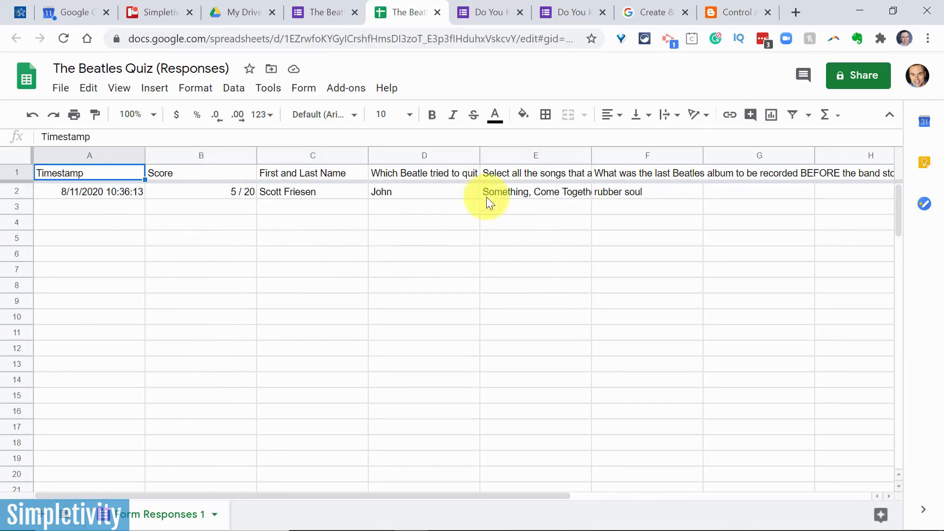
After checking the timestamp, 5 / 20 score and answers, switch back to The Beatles Quiz form.
{"action": "left_click", "coordinate": [316, 10]}
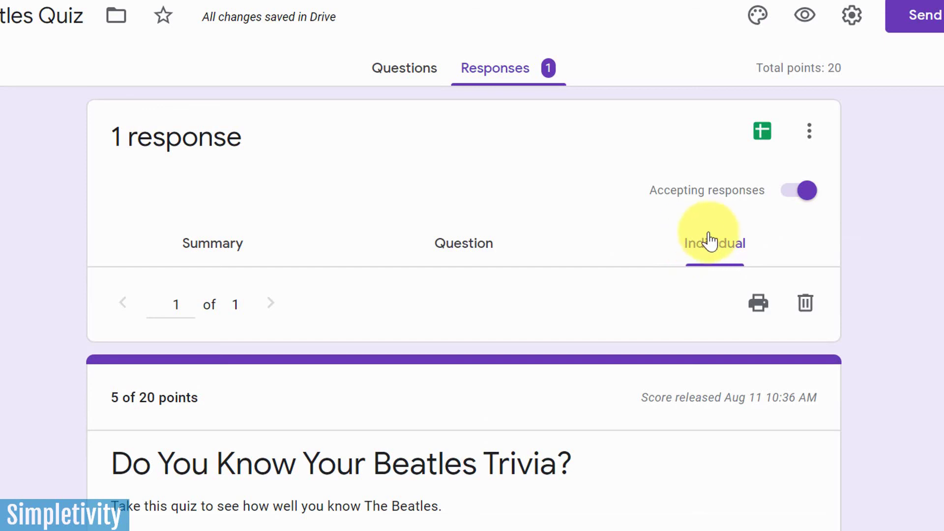
Award the rubber soul answer 3 of 10 points, raising the submission total to 8 of 20.
{"action": "scroll", "coordinate": [915, 252], "scroll_direction": "down", "scroll_amount": 8}
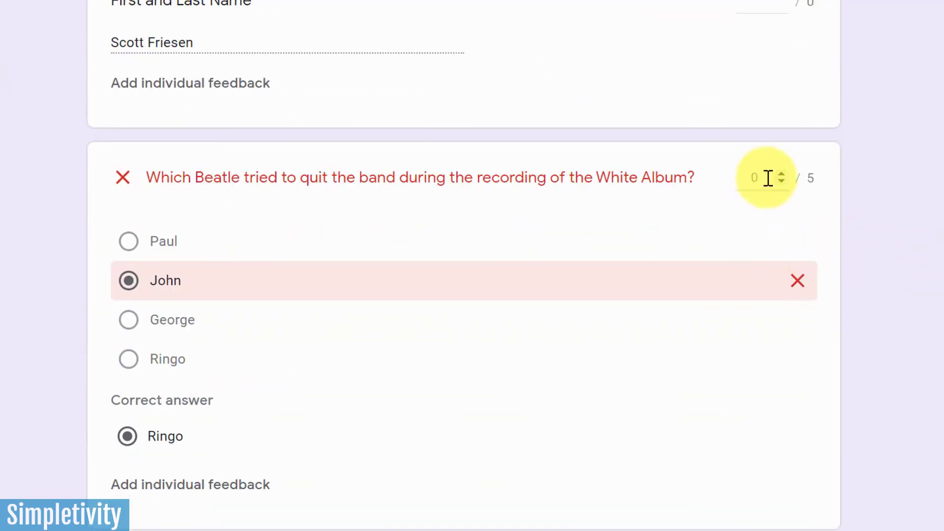
{"action": "scroll", "coordinate": [937, 212], "scroll_direction": "down", "scroll_amount": 14}
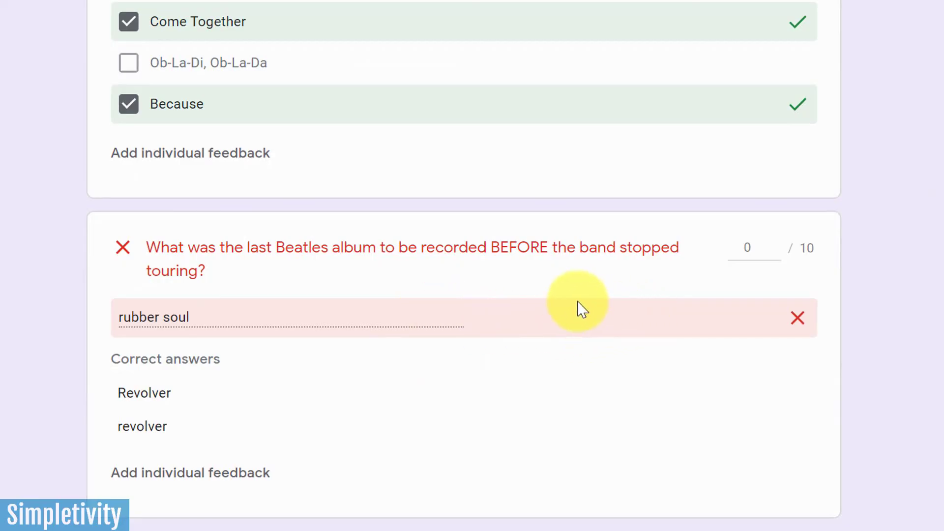
{"action": "left_click", "coordinate": [777, 243]}
{"action": "left_click", "coordinate": [777, 243]}
{"action": "left_click", "coordinate": [777, 243]}
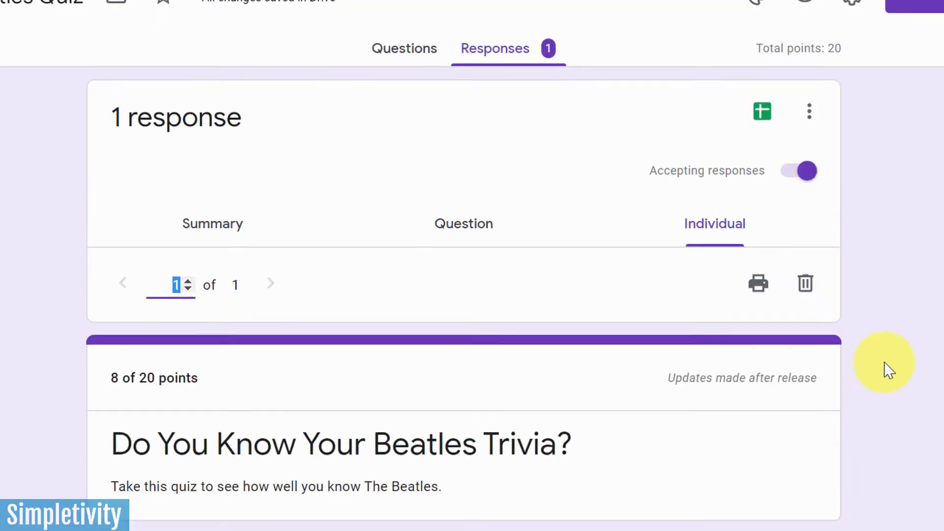
{"action": "scroll", "coordinate": [889, 370], "scroll_direction": "down", "scroll_amount": 15}
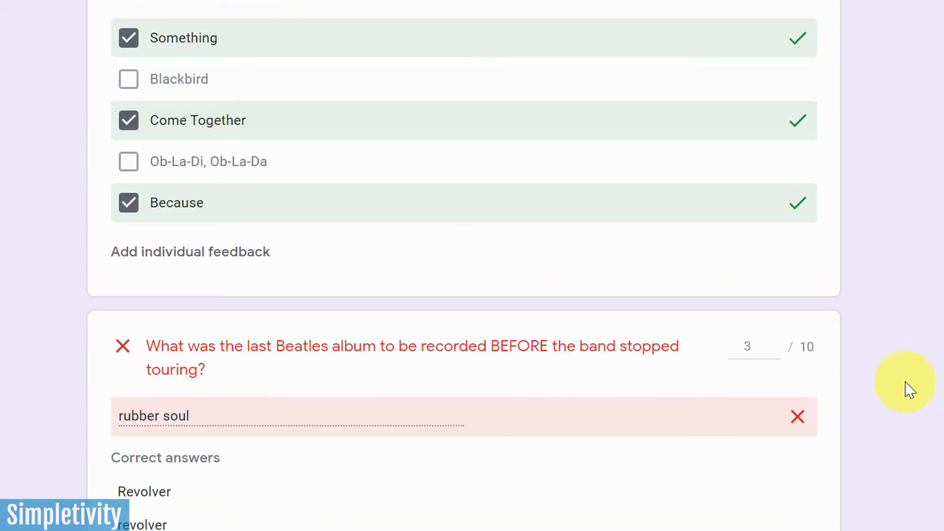
{"action": "scroll", "coordinate": [910, 390], "scroll_direction": "up", "scroll_amount": 8}
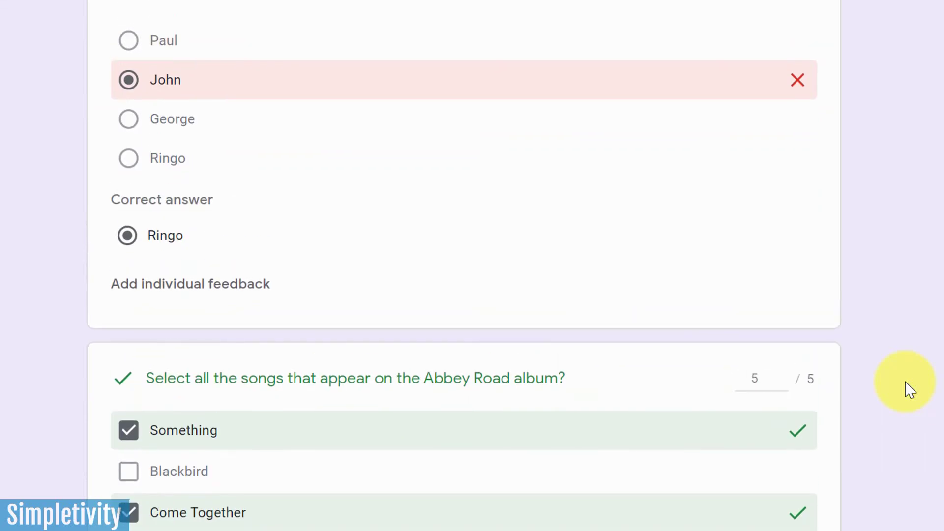
{"action": "scroll", "coordinate": [909, 389], "scroll_direction": "up", "scroll_amount": 10}
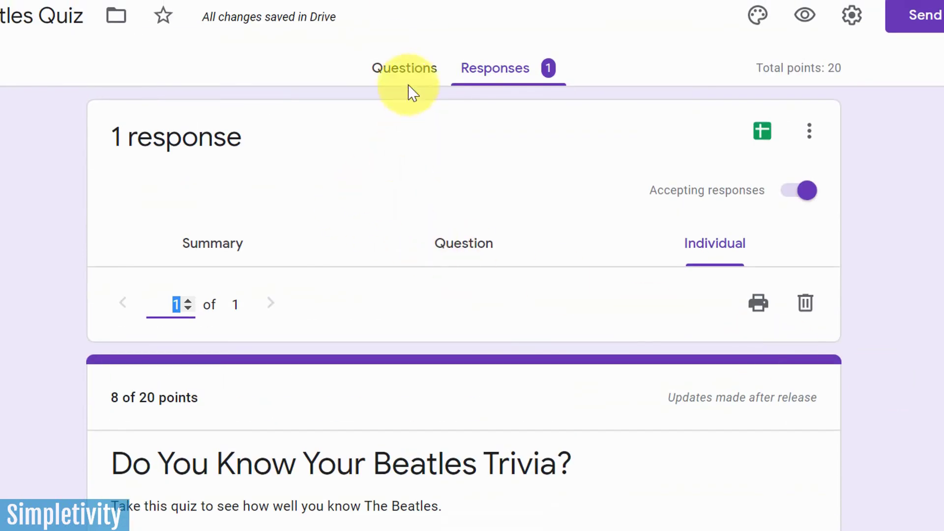
Return to the Questions tab showing the quiz title and First and Last Name question.
{"action": "left_click", "coordinate": [407, 69]}
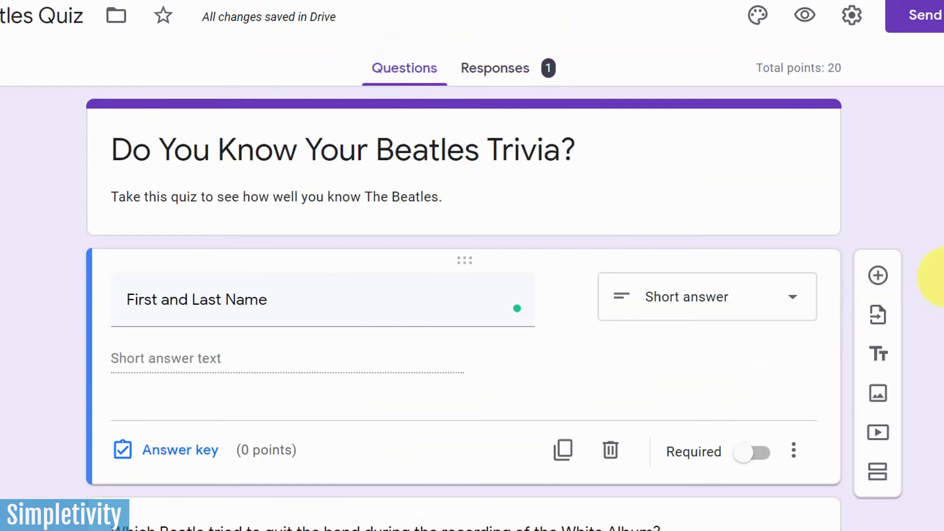